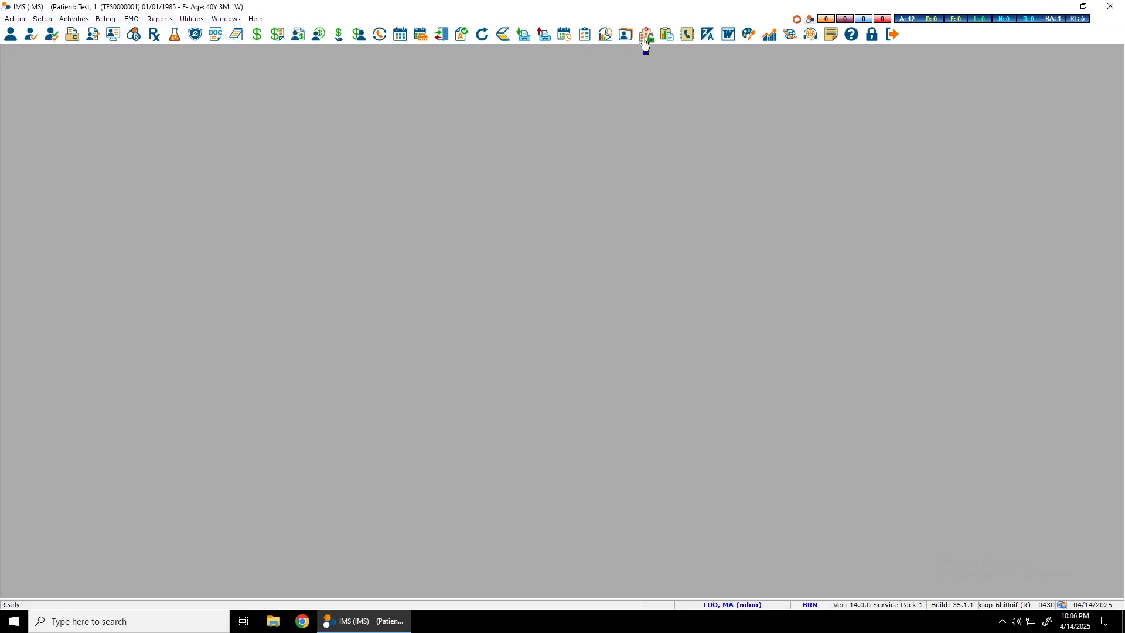
# - Open the patient's chart, select the visit notes dated 04/12/25, 04/02/25 and 04/01/25, and start a fax with them
pyautogui.click(625, 39)
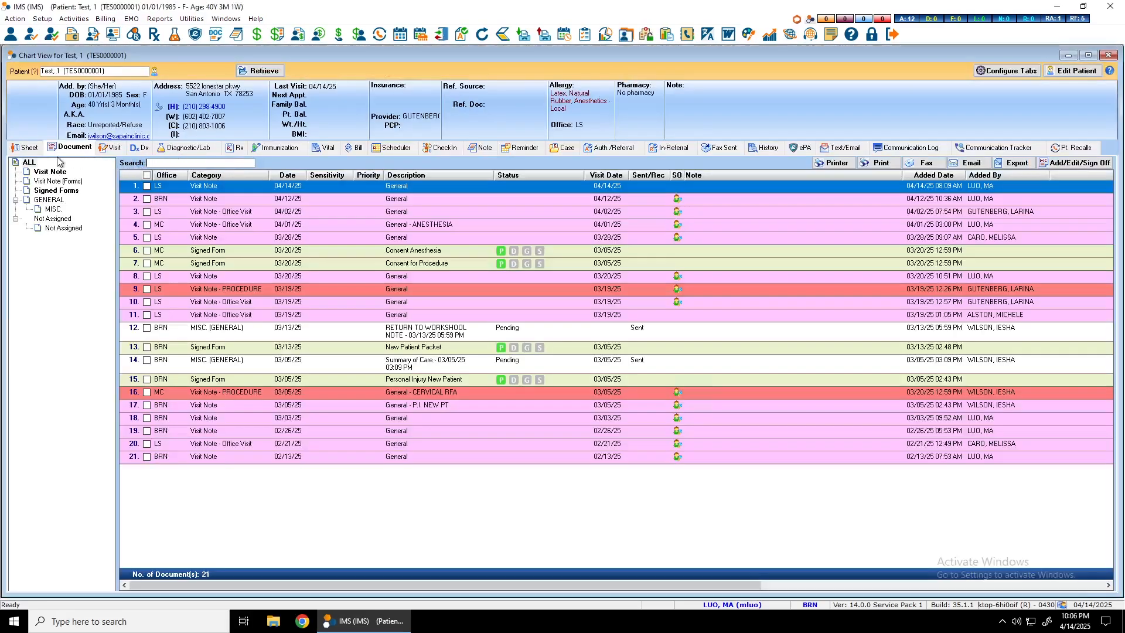
pyautogui.click(50, 172)
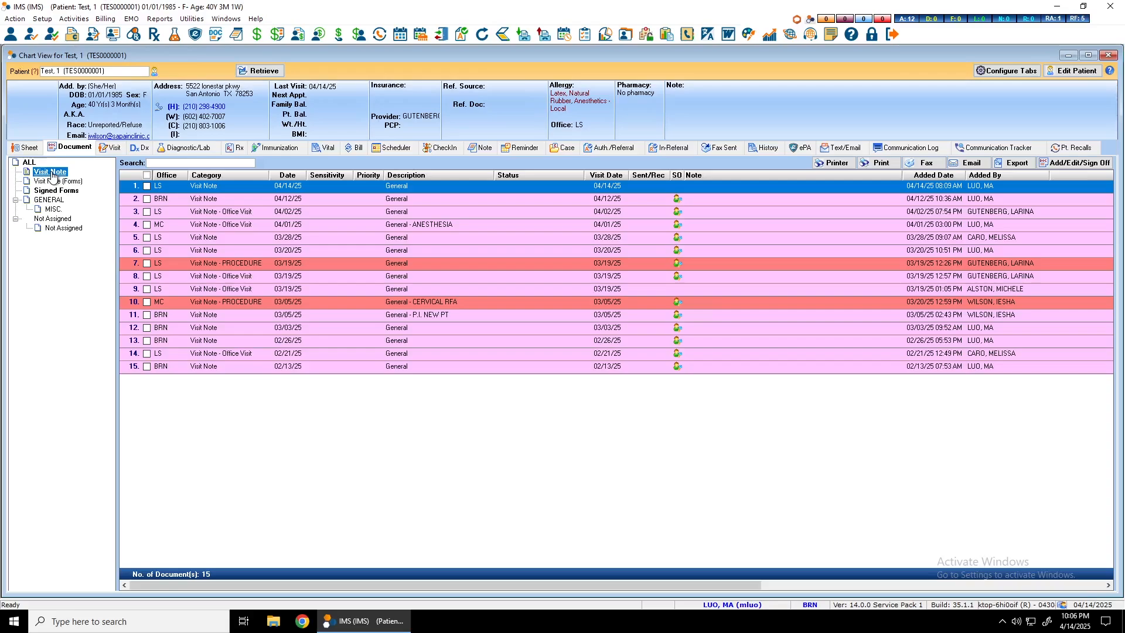
pyautogui.click(146, 199)
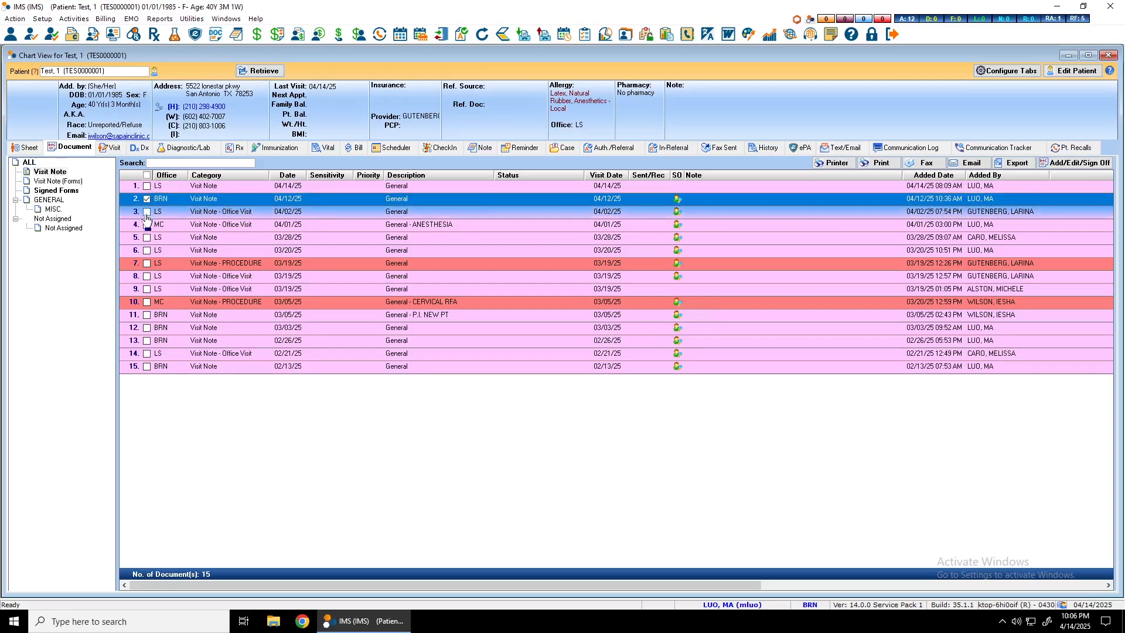
pyautogui.click(147, 212)
pyautogui.click(147, 225)
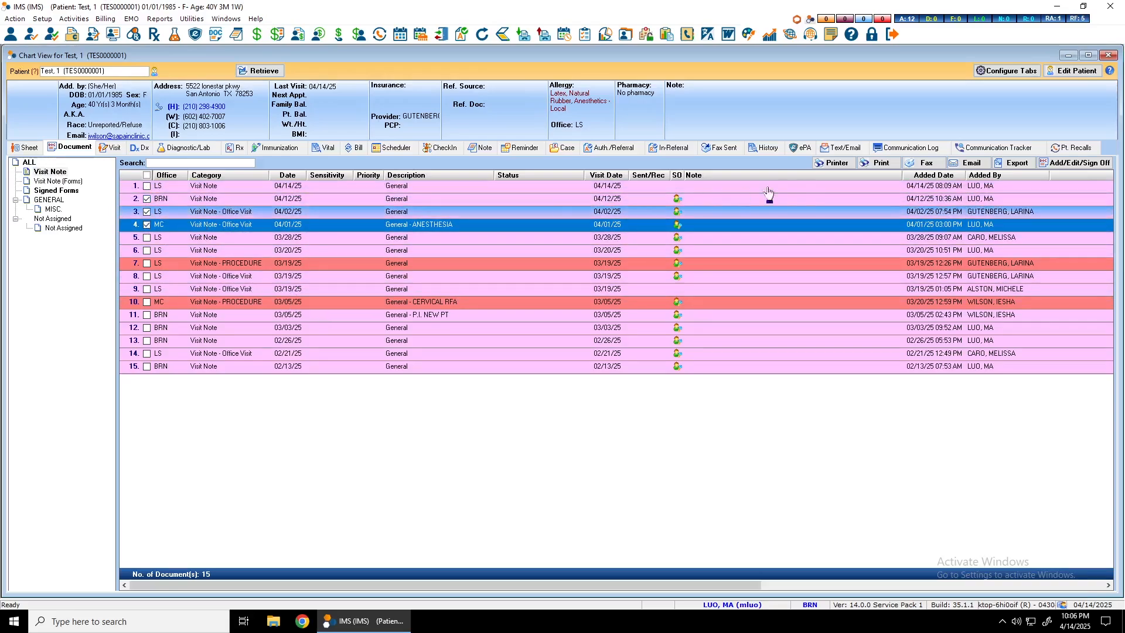
pyautogui.click(929, 164)
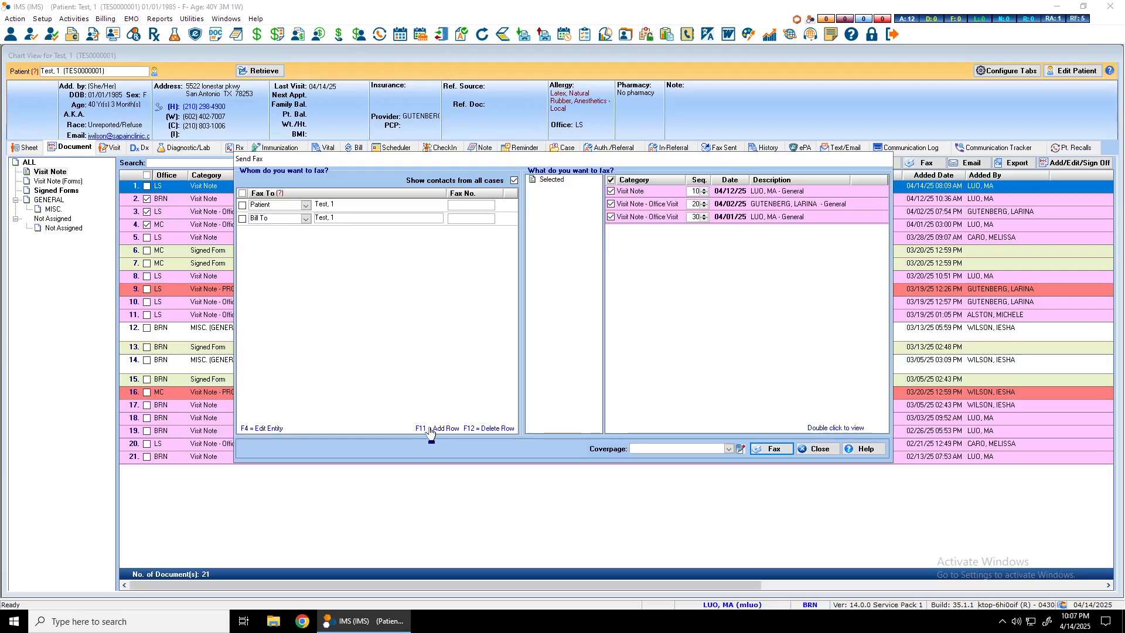
# - Add a Referral Dr. fax recipient and choose the pain management doctor by searching for the doctor's last name
pyautogui.press('F11')
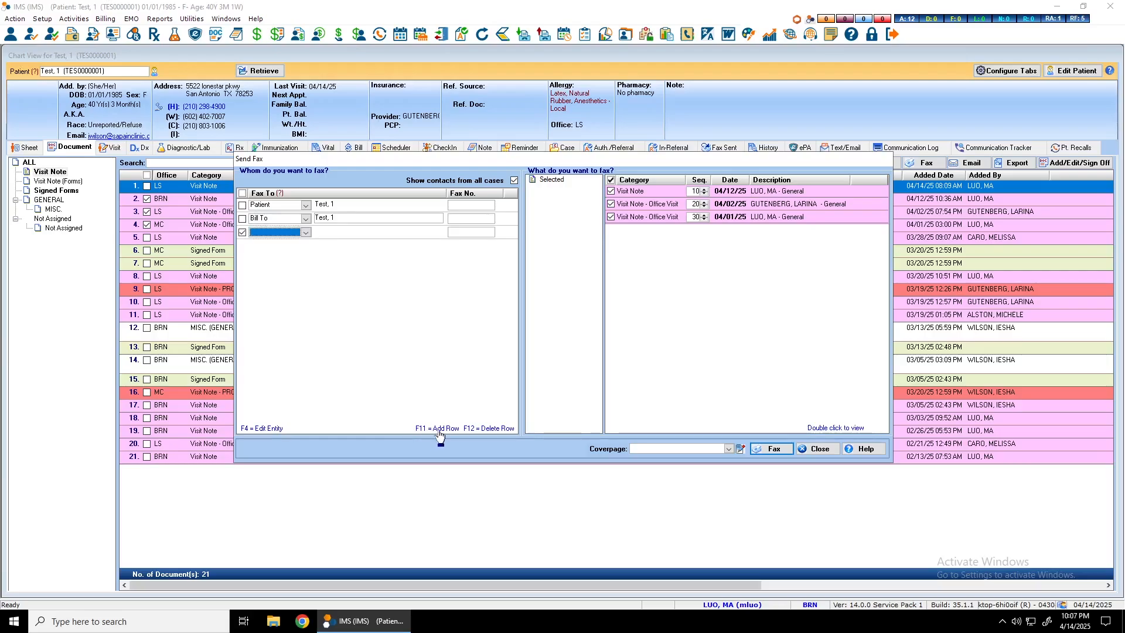
pyautogui.click(305, 233)
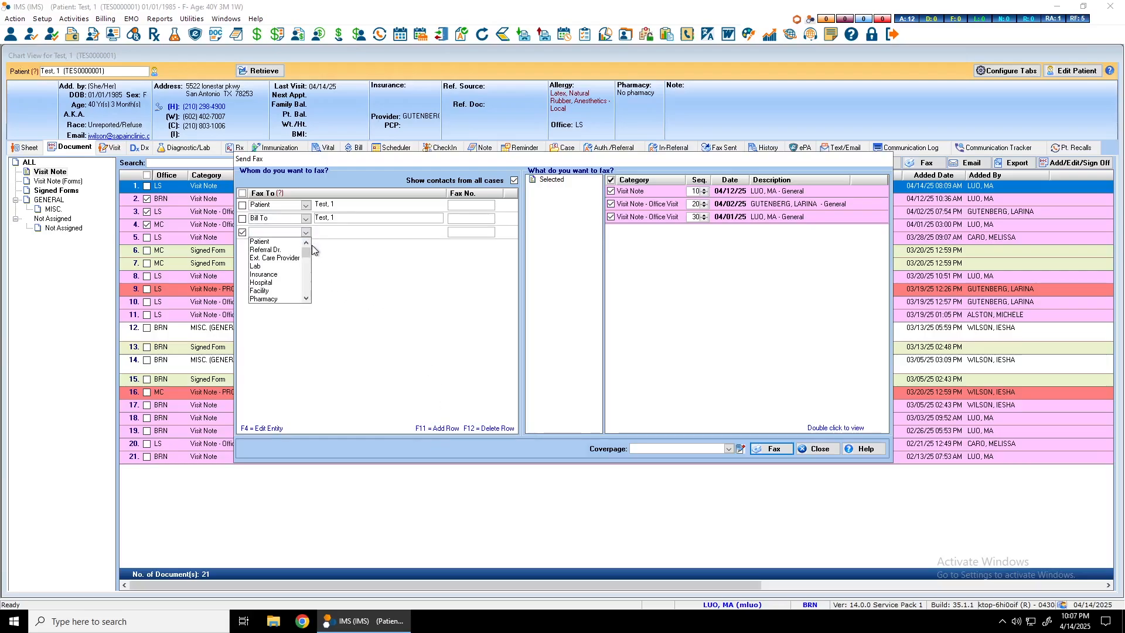
pyautogui.moveTo(308, 251)
pyautogui.mouseDown()
pyautogui.moveTo(305, 270)
pyautogui.moveTo(306, 245)
pyautogui.mouseUp()
pyautogui.click(273, 250)
pyautogui.click(328, 233)
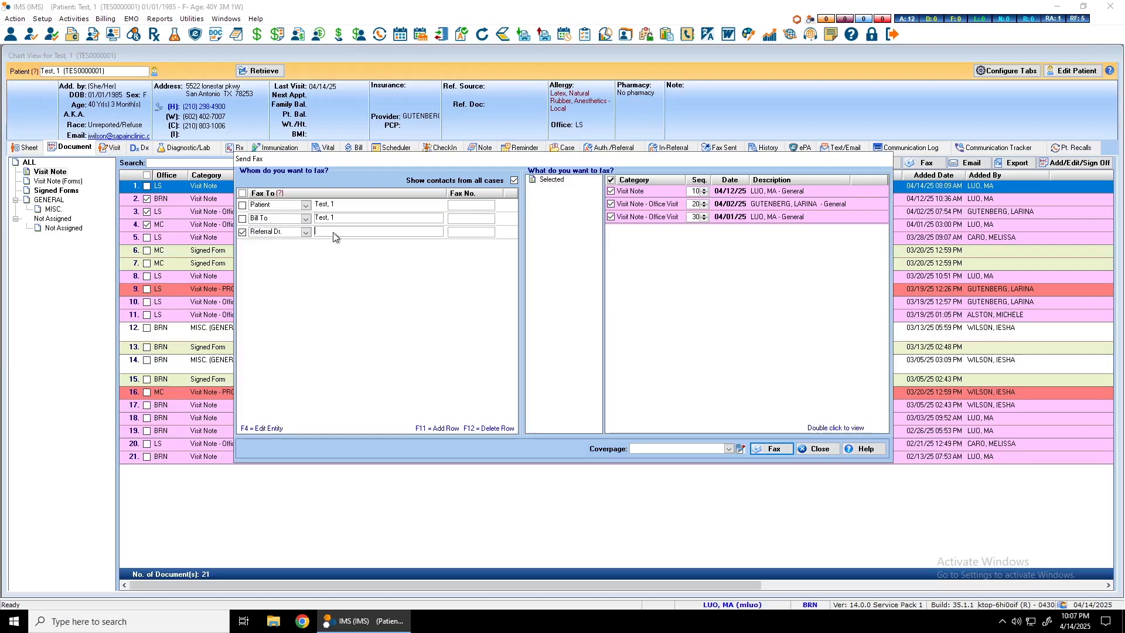
pyautogui.write('M')
pyautogui.press('Return')
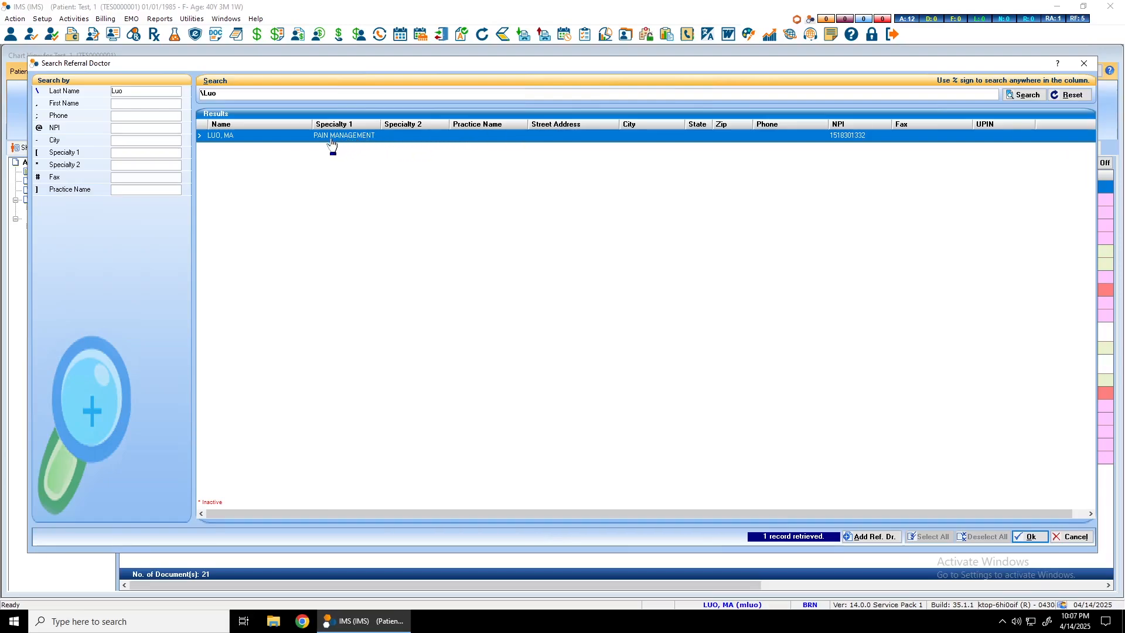
pyautogui.moveTo(528, 513); pyautogui.dragTo(751, 512)
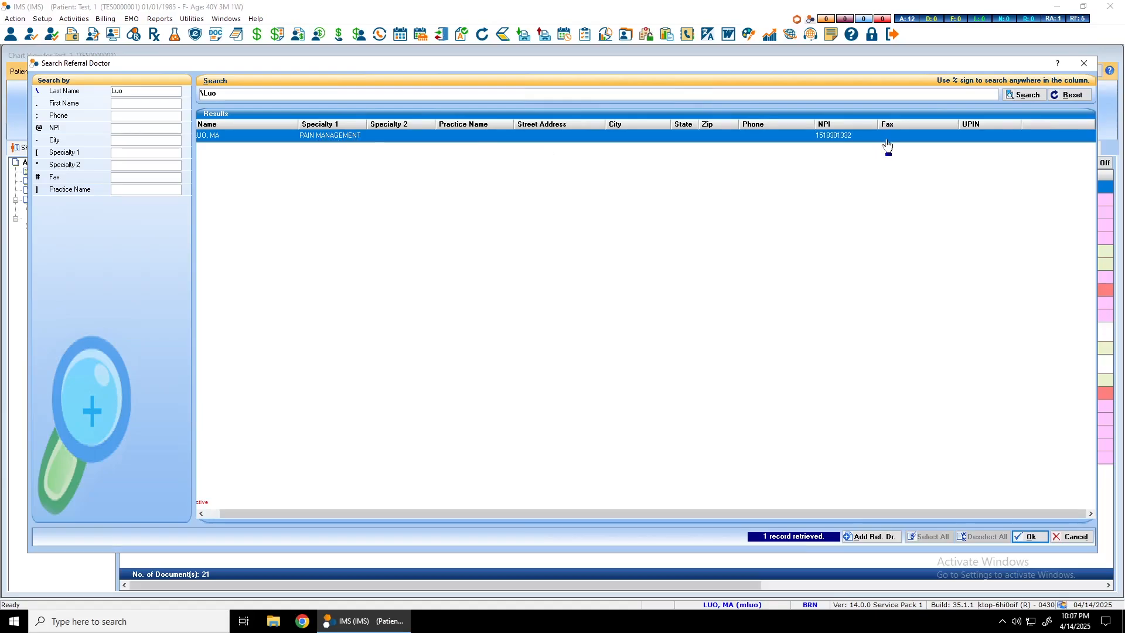
pyautogui.doubleClick(886, 138)
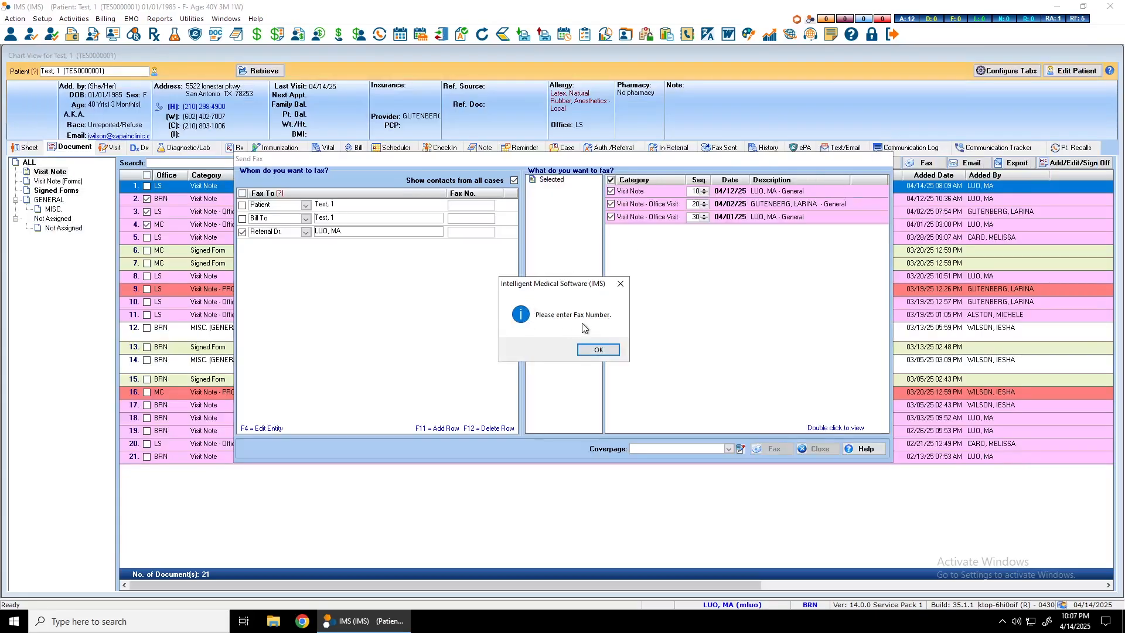
# - Enter the referral doctor's fax number and save it to that doctor's record
pyautogui.click(597, 350)
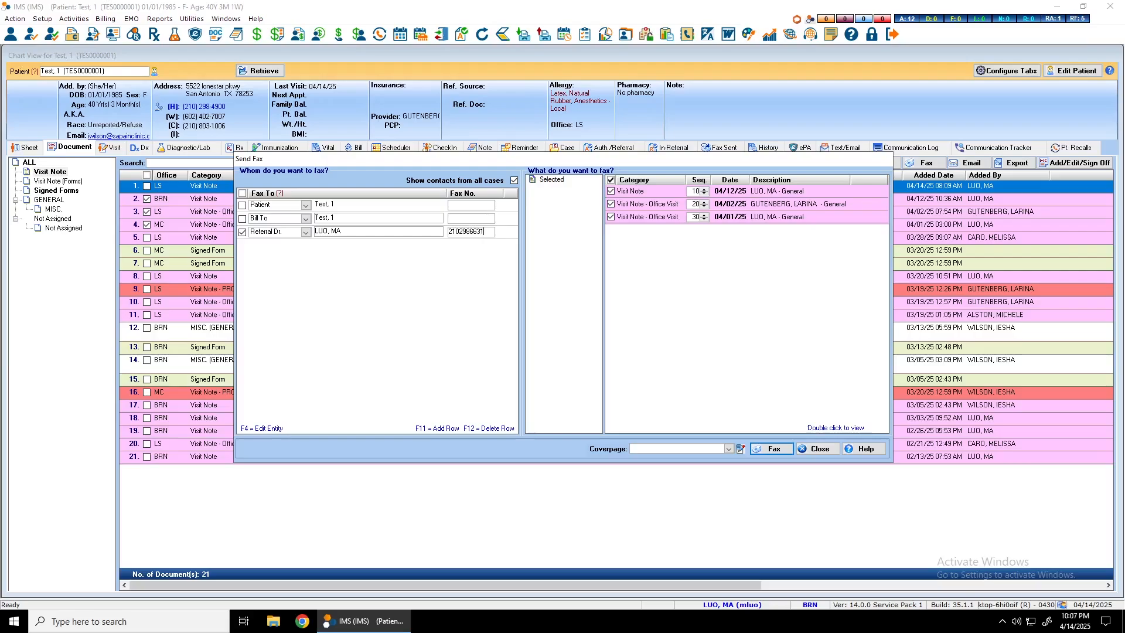
pyautogui.click(448, 426)
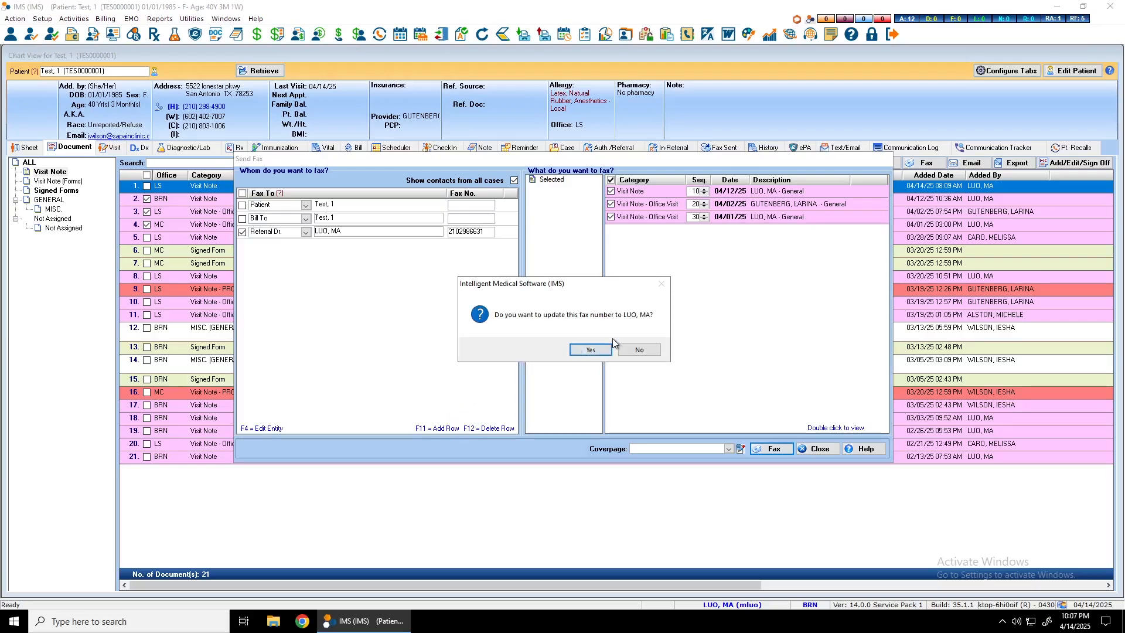
pyautogui.click(599, 354)
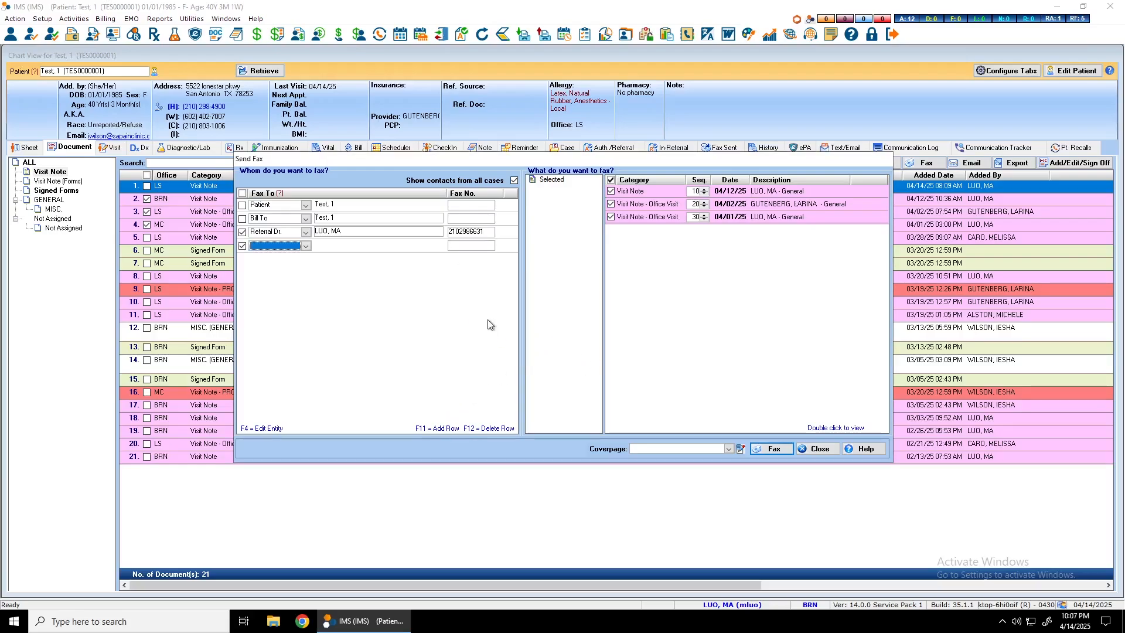
# - Exclude the first referral doctor from the fax, add another Referral Dr. recipient and search by last name for "hondo"
pyautogui.click(249, 232)
pyautogui.click(264, 246)
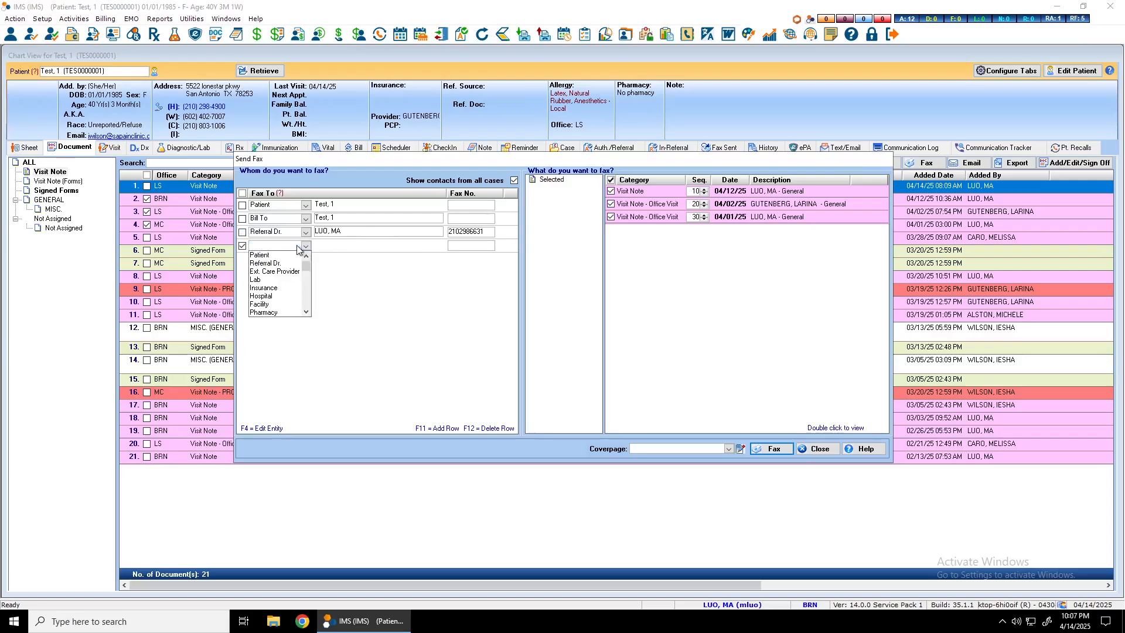
pyautogui.click(274, 263)
pyautogui.click(337, 246)
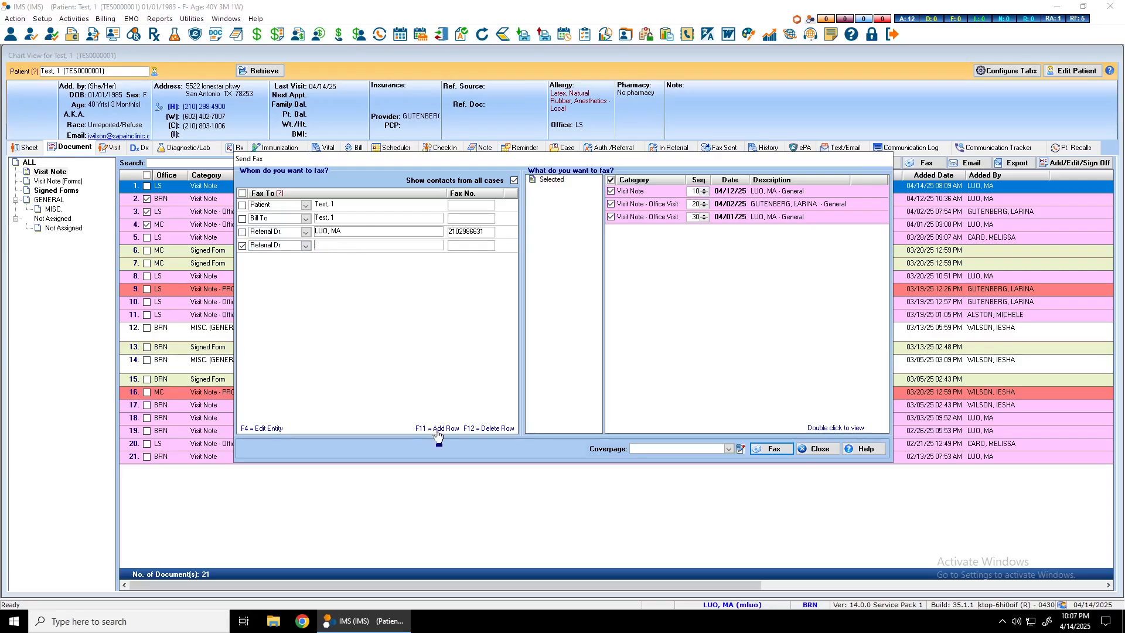
pyautogui.write('hondo')
pyautogui.press('Return')
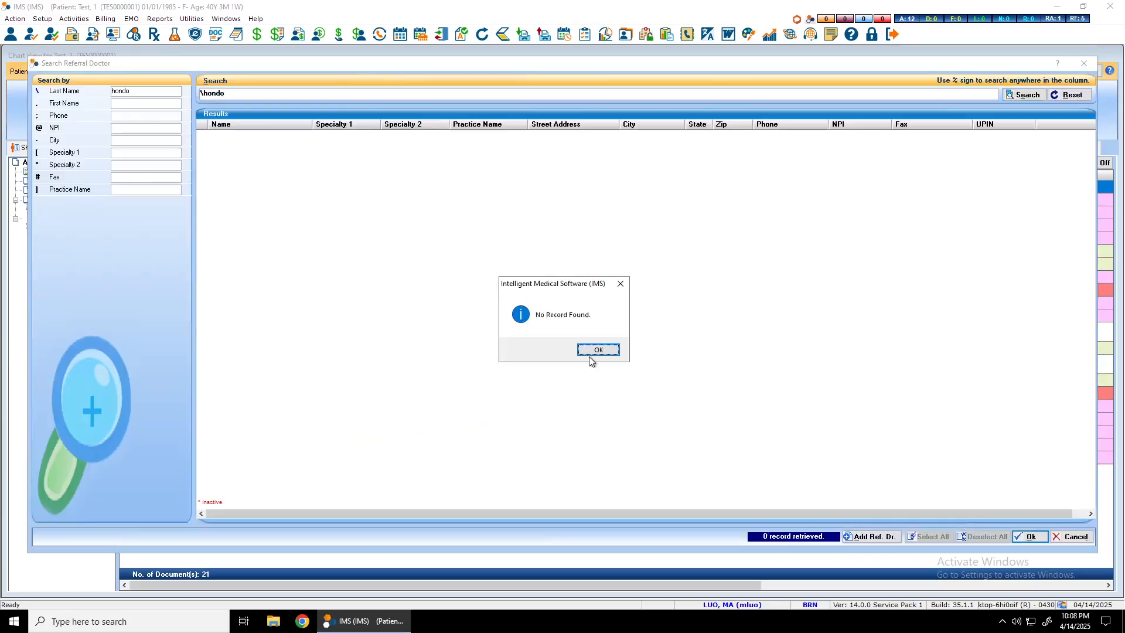
pyautogui.click(593, 352)
# - Try to find the referral doctor by searching last names for "medina"
pyautogui.click(244, 99)
pyautogui.press('BackSpace')
pyautogui.press('BackSpace')
pyautogui.press('BackSpace')
pyautogui.press('BackSpace')
pyautogui.press('BackSpace')
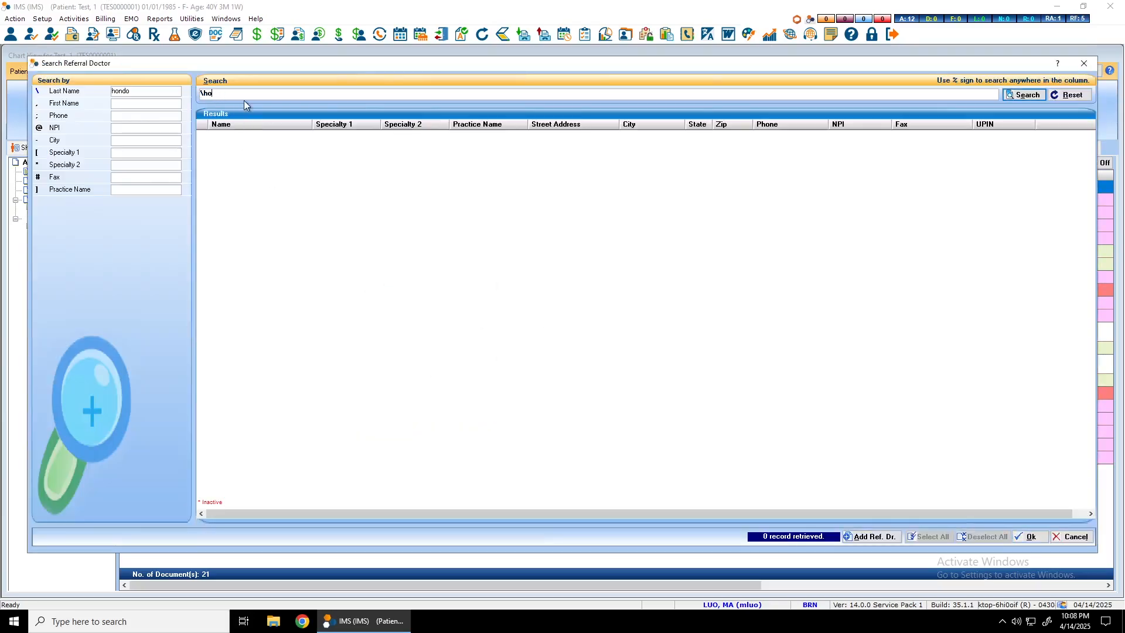
pyautogui.write('medina')
pyautogui.press('Return')
pyautogui.press('Return')
pyautogui.write(',')
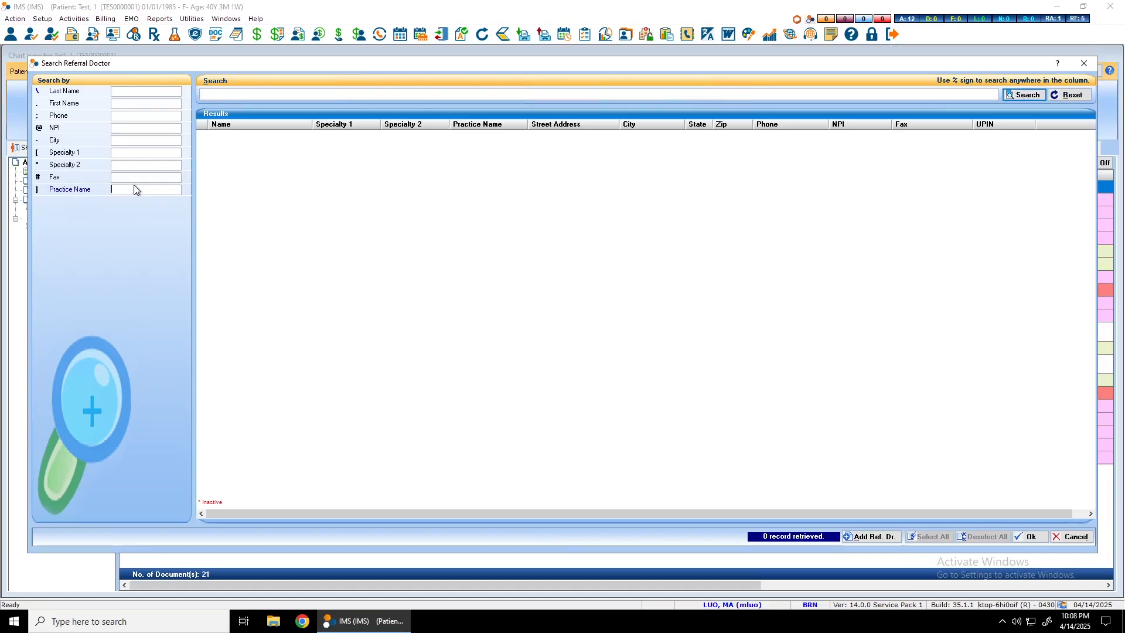
pyautogui.write('medina')
# - Search by practice name for "medina", choose the Medina Healthcare doctor as recipient, and close the fax preview without sending
pyautogui.press('Return')
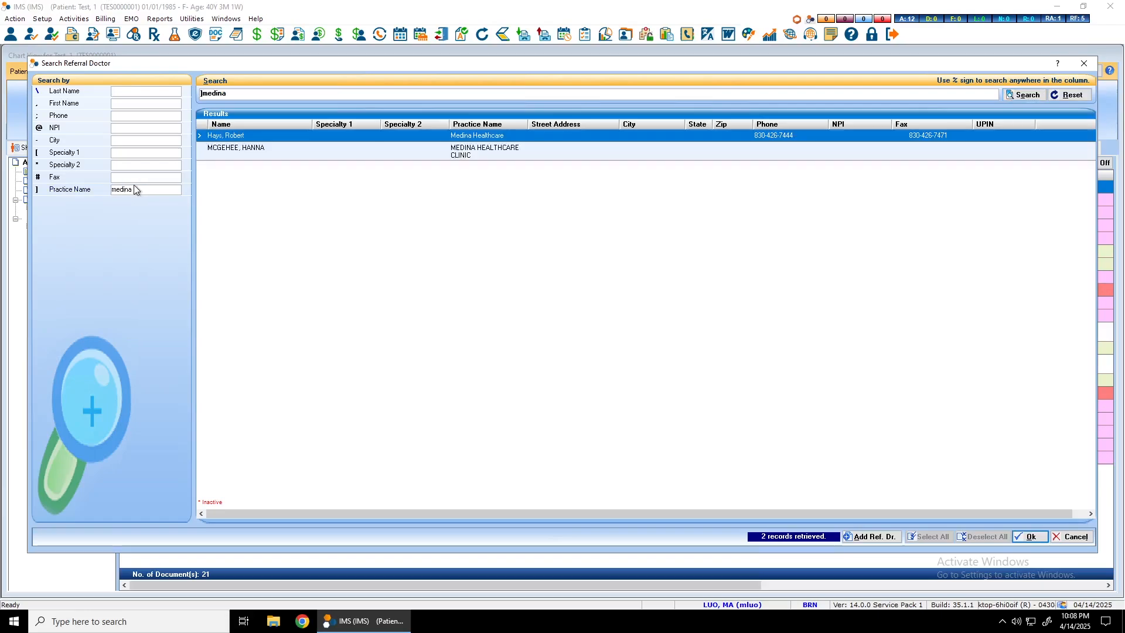
pyautogui.doubleClick(261, 135)
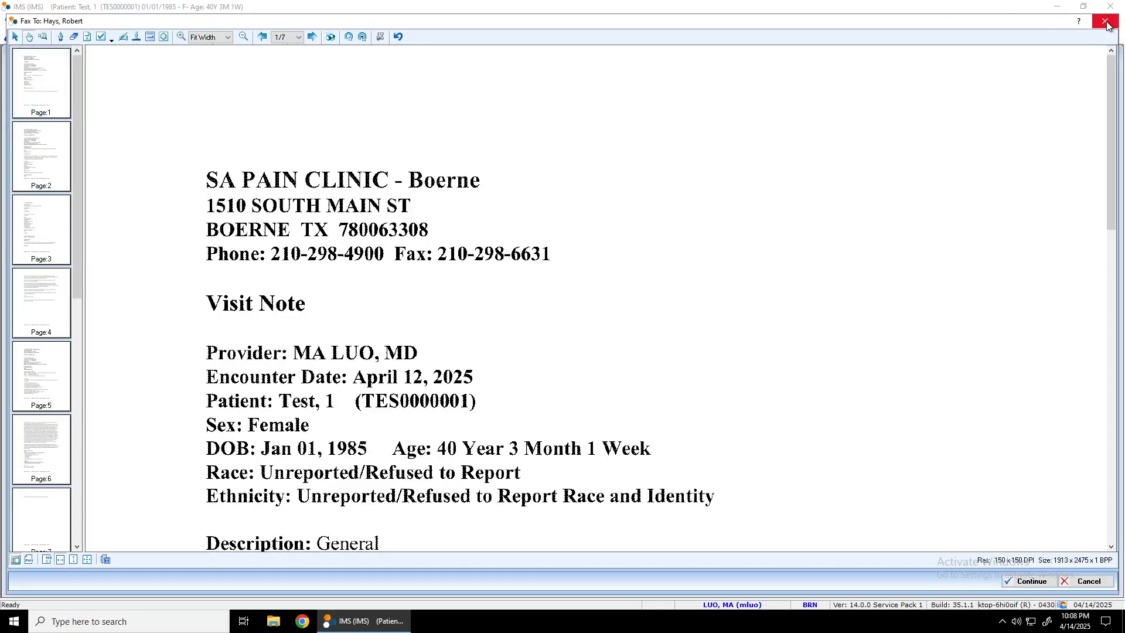
pyautogui.click(1105, 22)
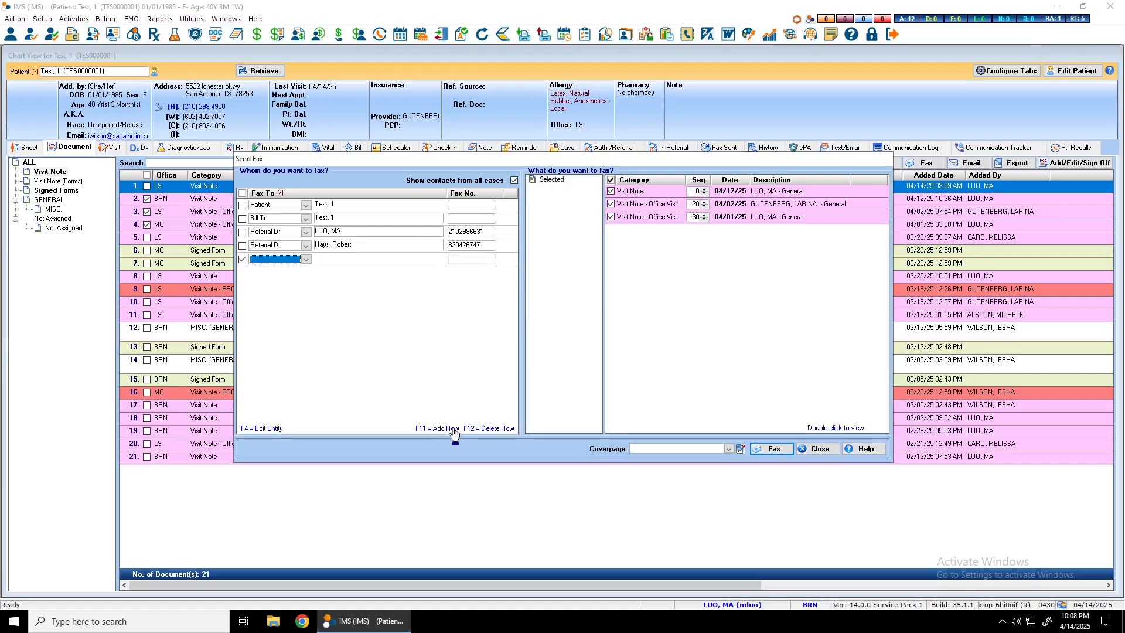
# - Set the new recipient row's type to Other, name it "Free type" and enter its fax number
pyautogui.click(305, 259)
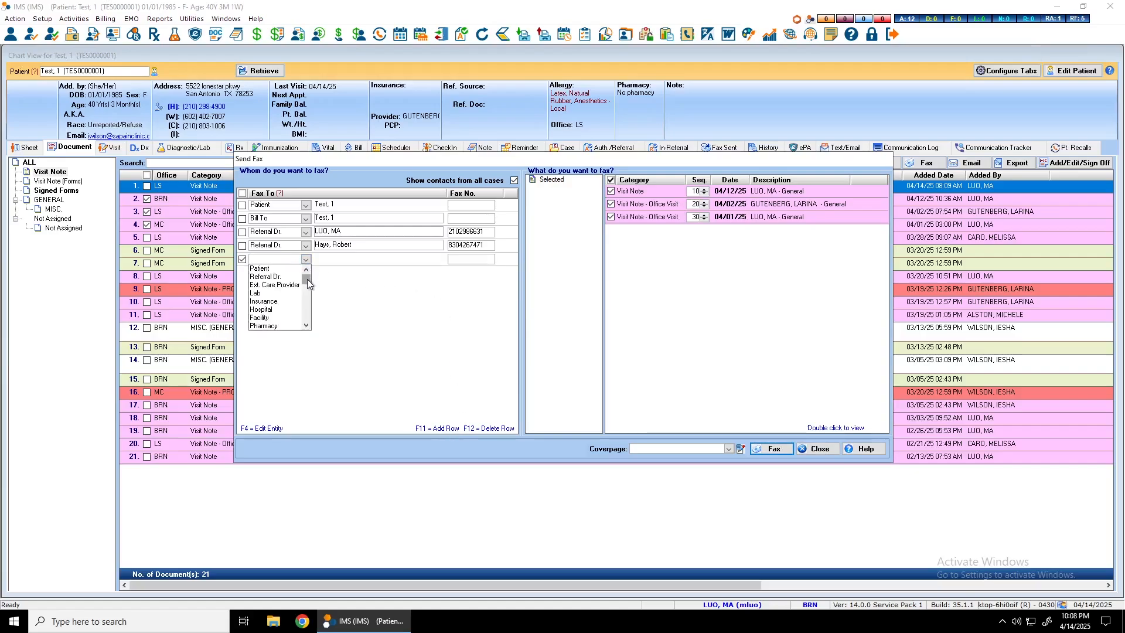
pyautogui.moveTo(307, 279); pyautogui.dragTo(305, 323)
pyautogui.click(298, 326)
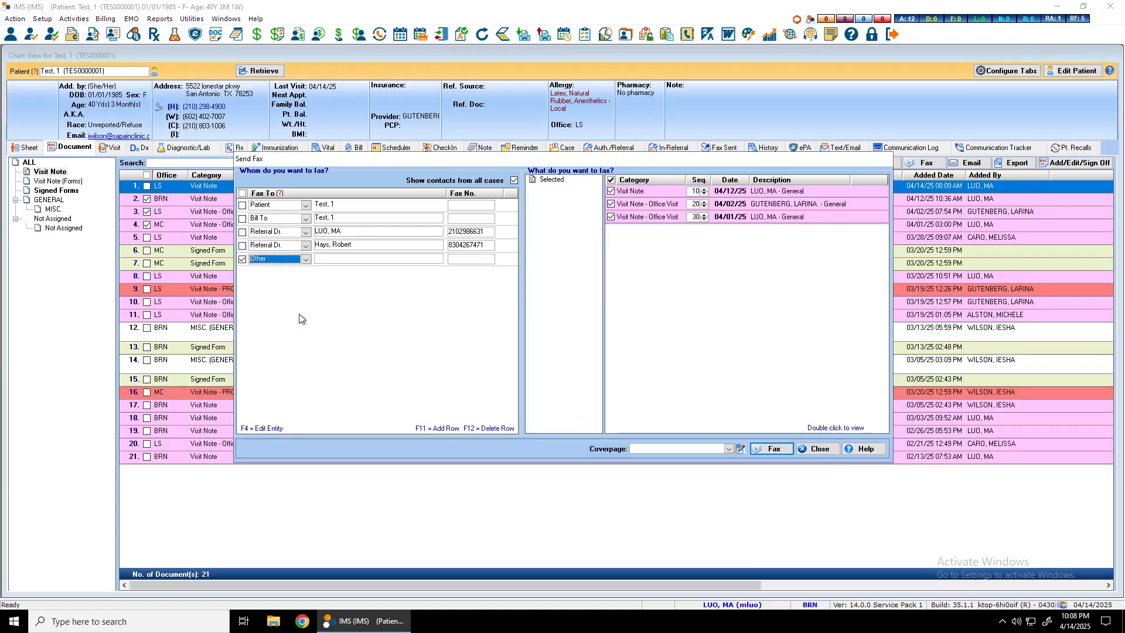
pyautogui.click(332, 259)
pyautogui.write('FCree type')
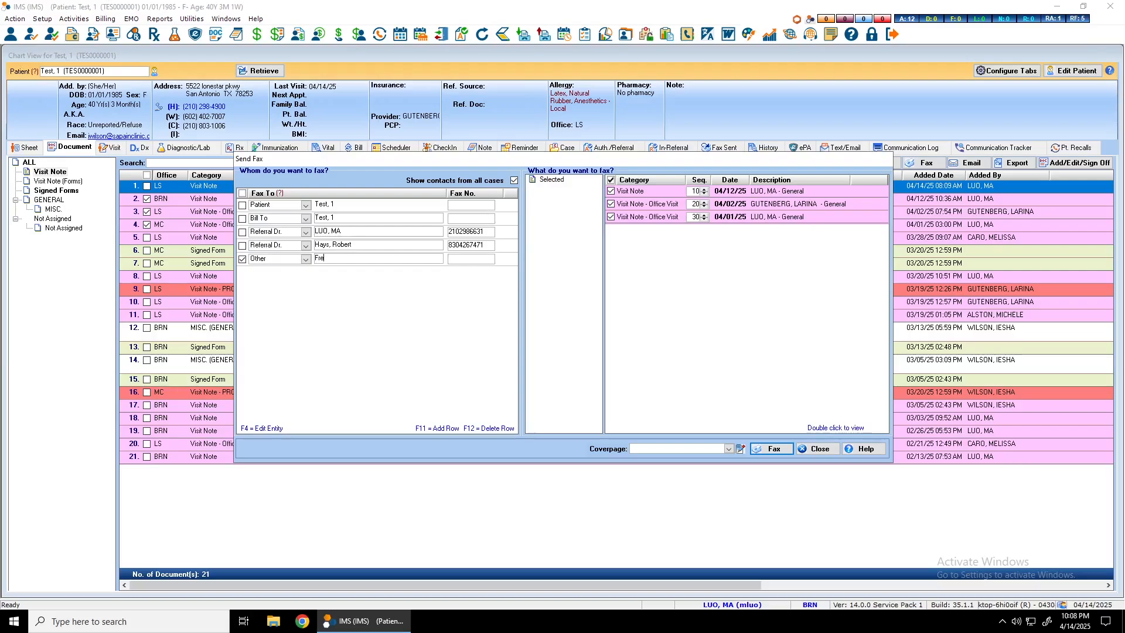
pyautogui.click(461, 262)
# - Look through the available fax cover pages and leave the cover page blank
pyautogui.click(729, 450)
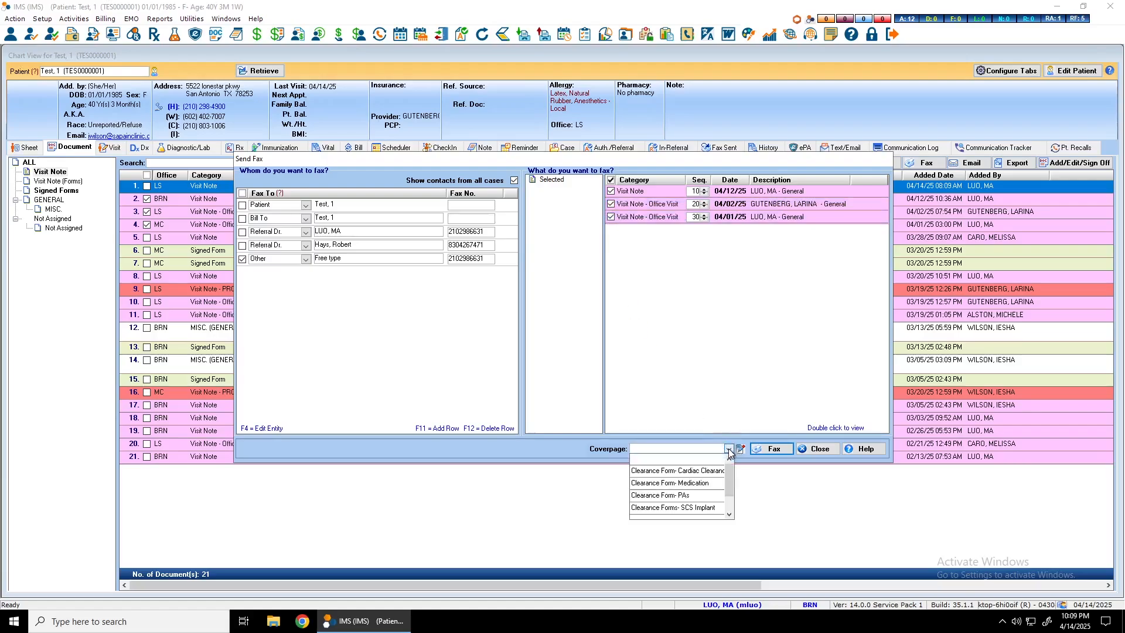
pyautogui.click(729, 450)
pyautogui.click(729, 449)
pyautogui.moveTo(730, 477); pyautogui.dragTo(729, 505)
pyautogui.click(729, 449)
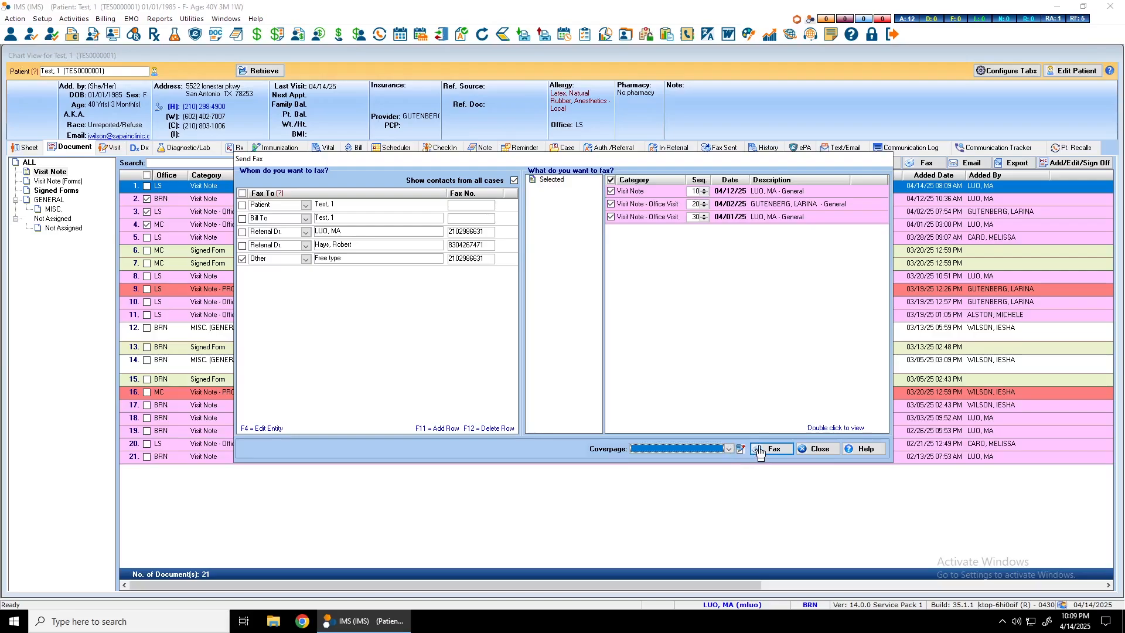
# - Generate the fax preview for the "Free type" recipient and review the pages of the attached visit notes
pyautogui.click(760, 450)
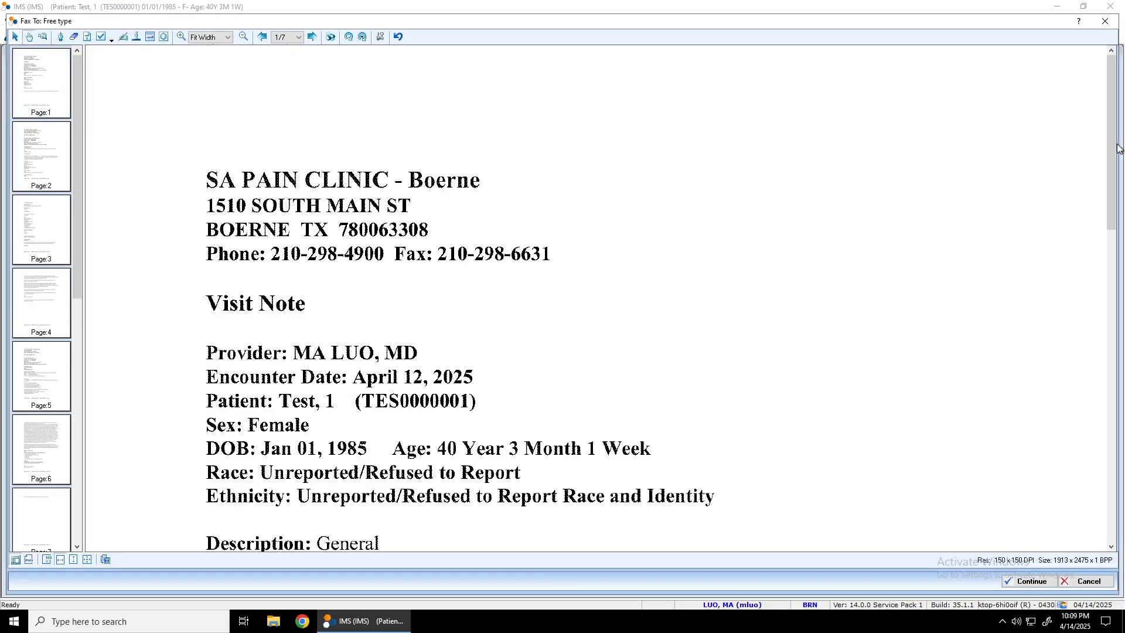
pyautogui.moveTo(1119, 148)
pyautogui.mouseDown()
pyautogui.moveTo(1055, 518)
pyautogui.moveTo(848, 489)
pyautogui.mouseUp()
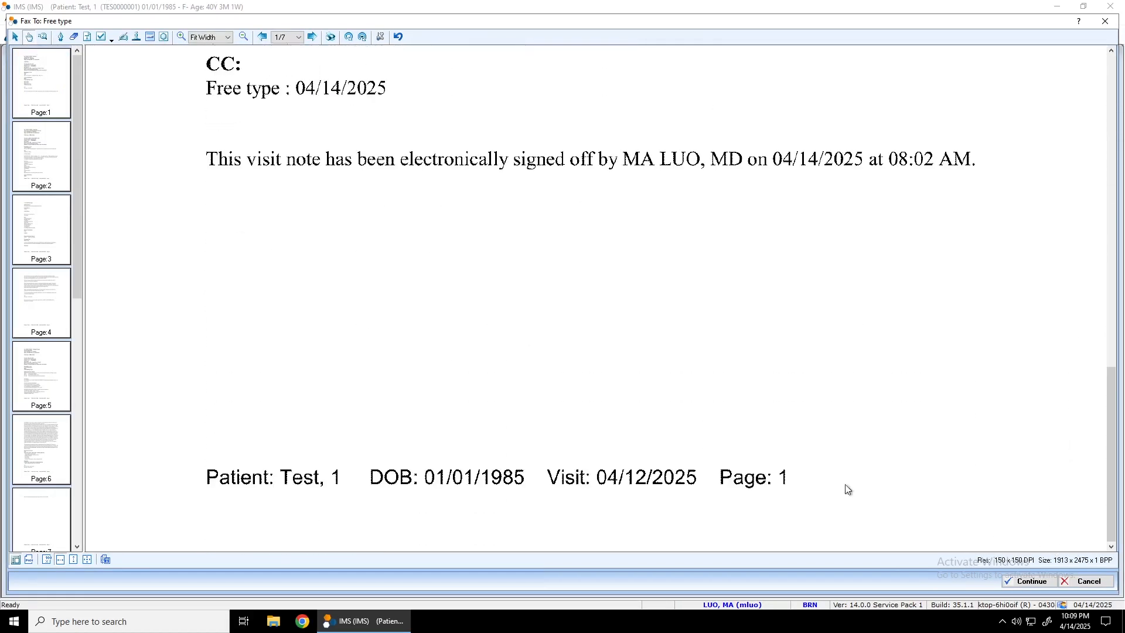
pyautogui.click(61, 167)
pyautogui.click(42, 231)
pyautogui.click(42, 302)
pyautogui.click(42, 375)
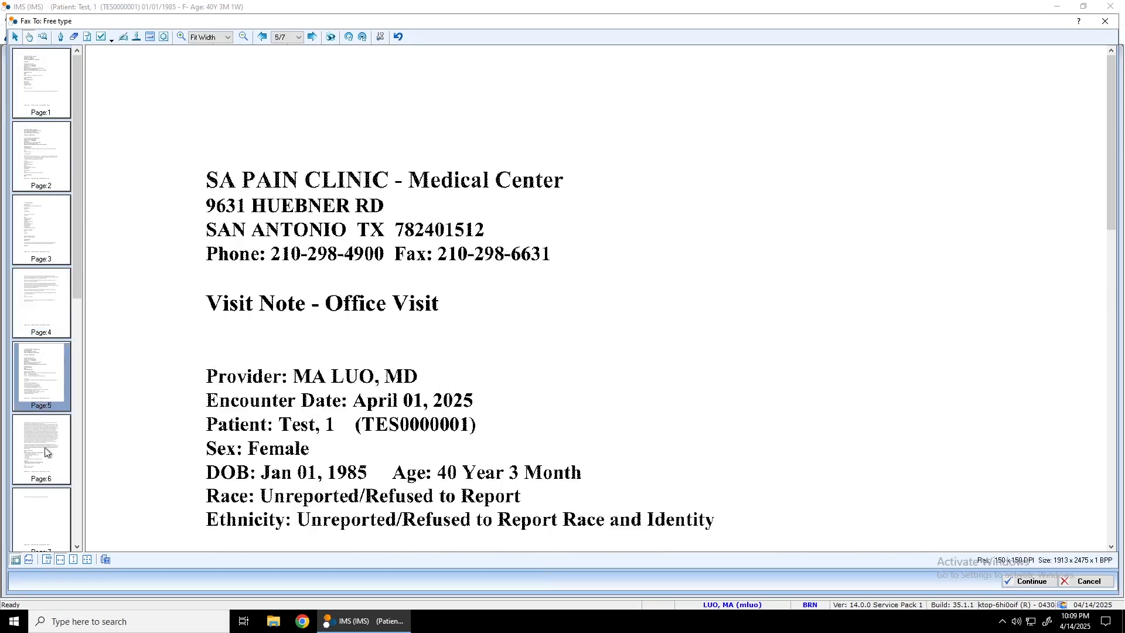
pyautogui.click(46, 452)
pyautogui.click(48, 511)
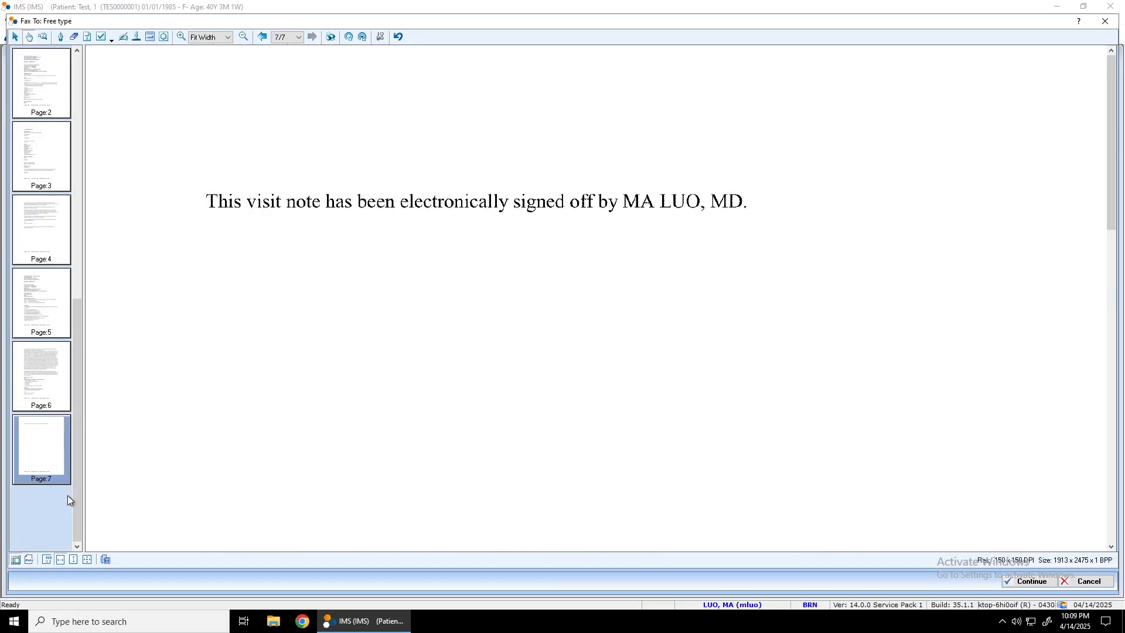
pyautogui.click(38, 383)
pyautogui.click(37, 234)
pyautogui.click(56, 155)
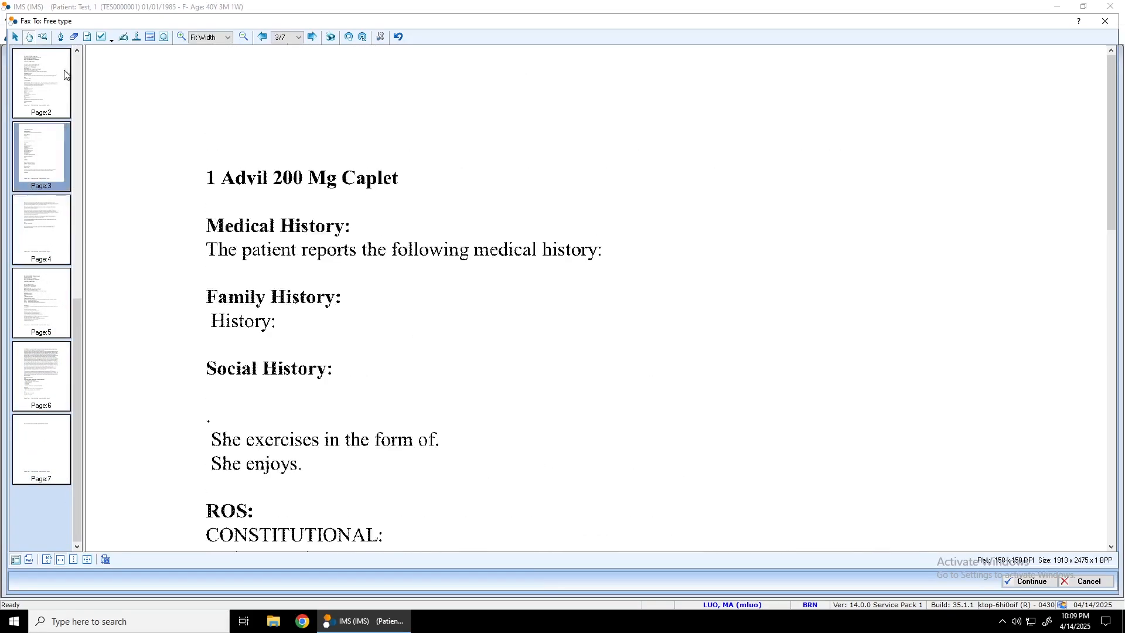
pyautogui.click(60, 57)
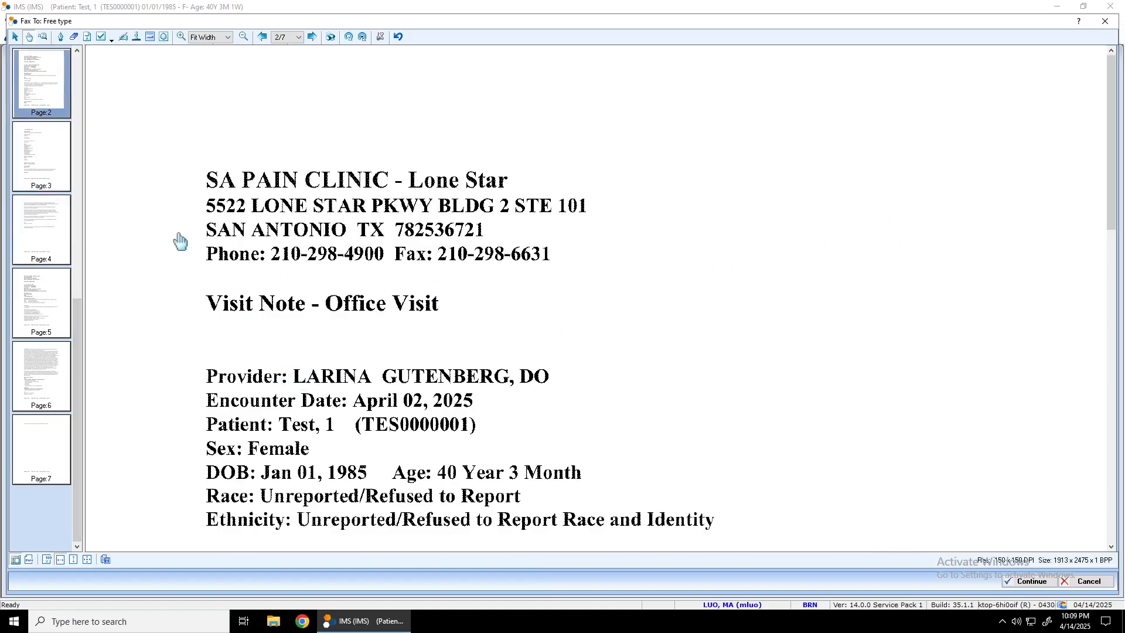
# - Send the previewed fax to the "Free type" recipient and acknowledge the notice
pyautogui.click(1037, 581)
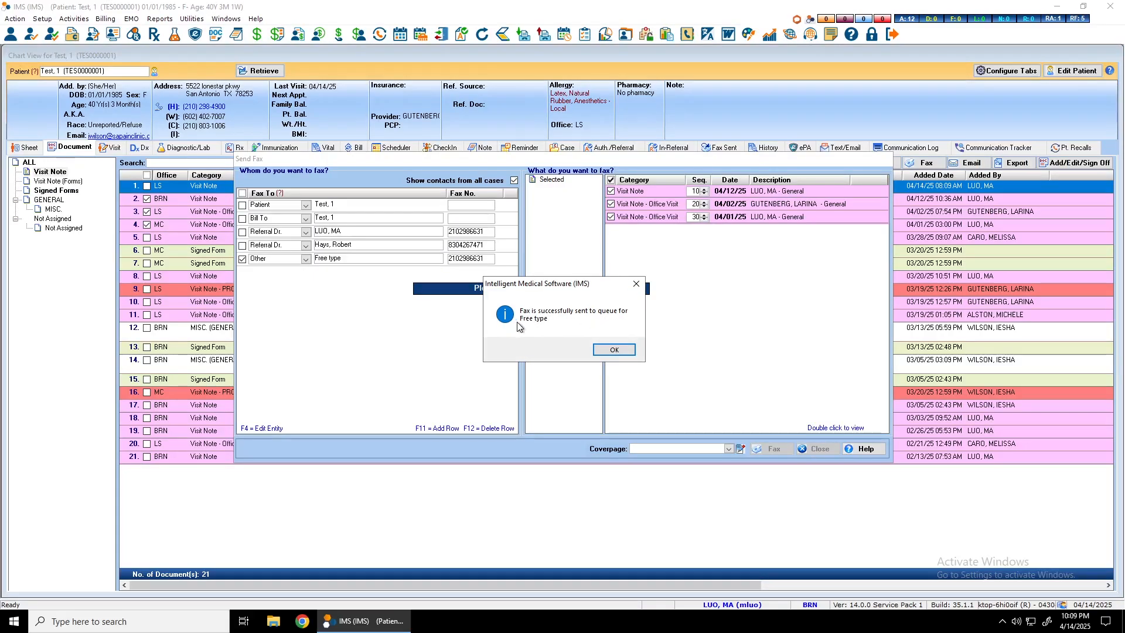
pyautogui.click(614, 350)
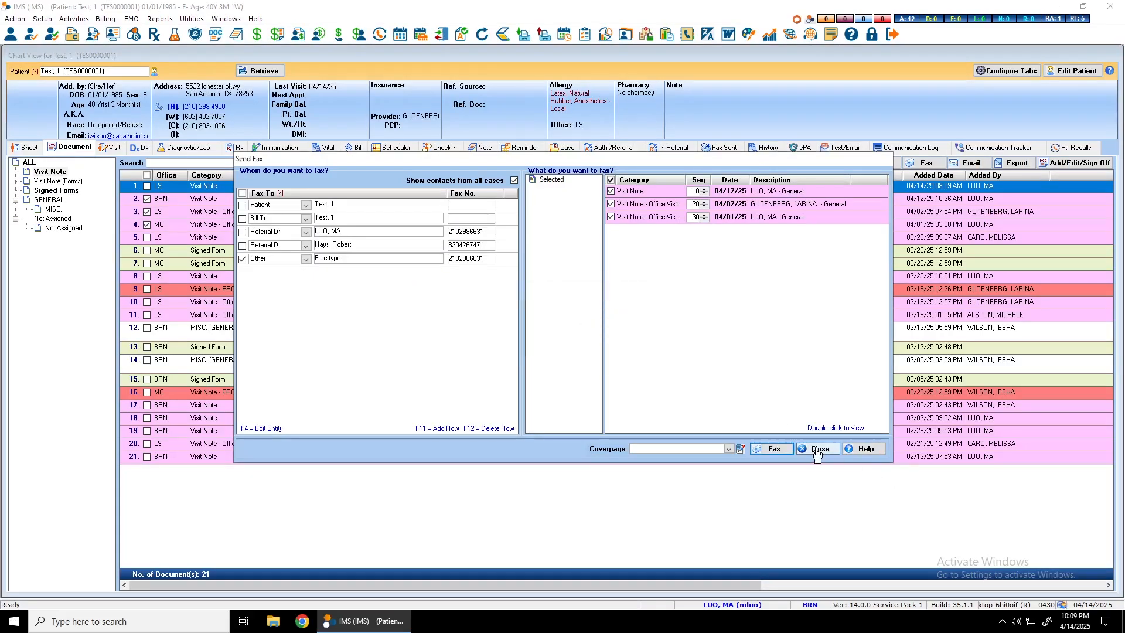
# - Close the fax window, open the fax to "Free type" from the patient's sent-fax history and review its contents
pyautogui.click(818, 450)
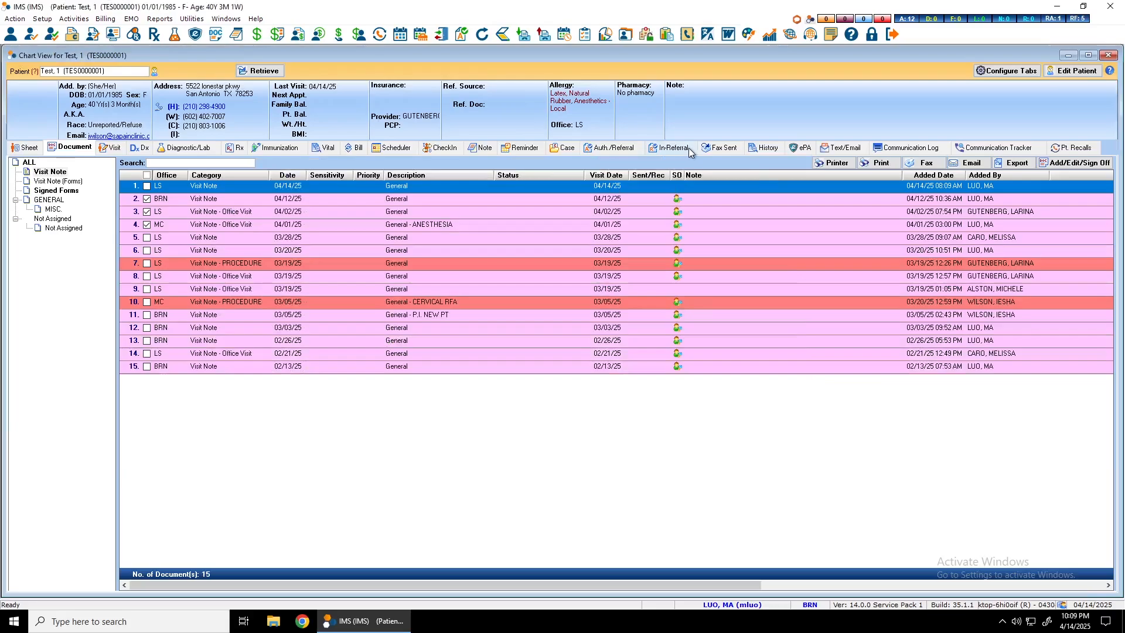
pyautogui.click(723, 150)
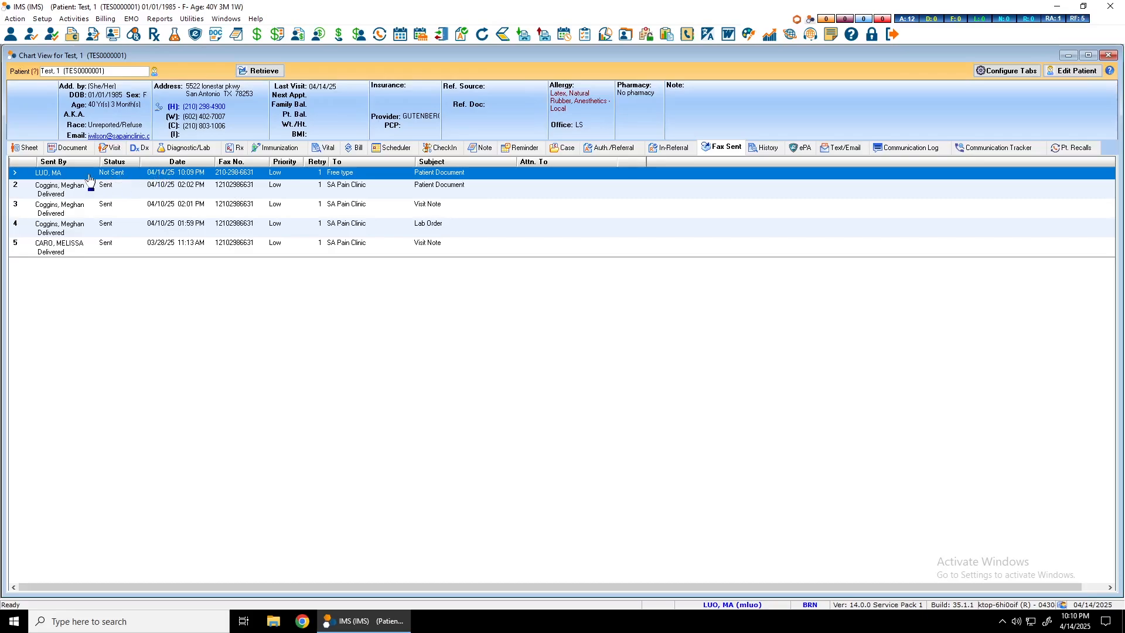
pyautogui.doubleClick(248, 172)
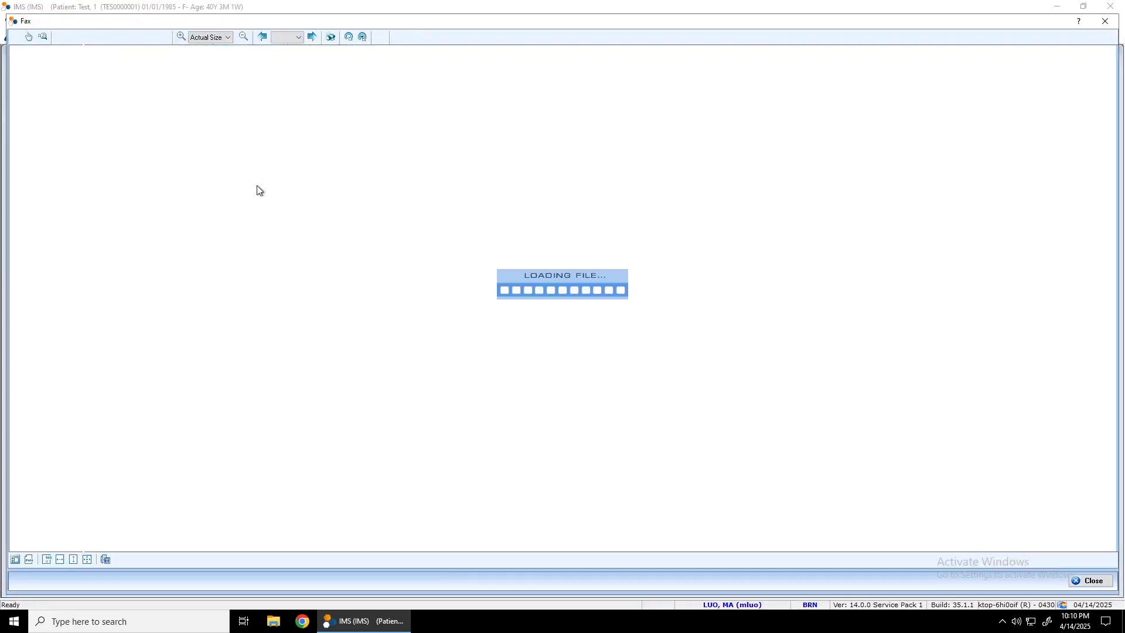
pyautogui.scroll(-10, 254, 317)
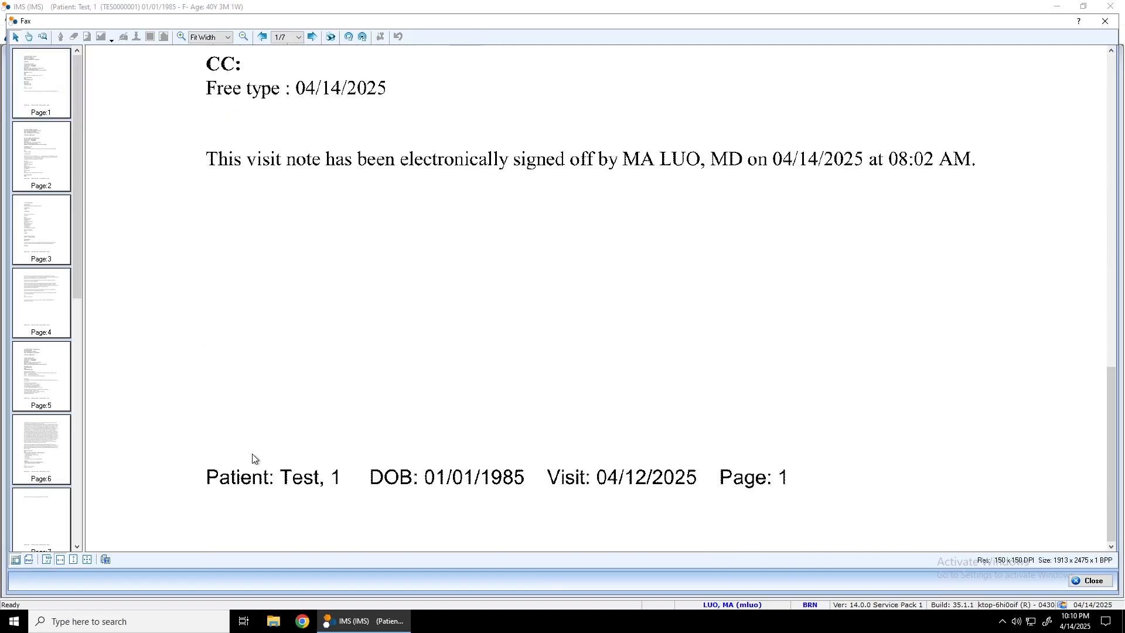
pyautogui.click(1105, 21)
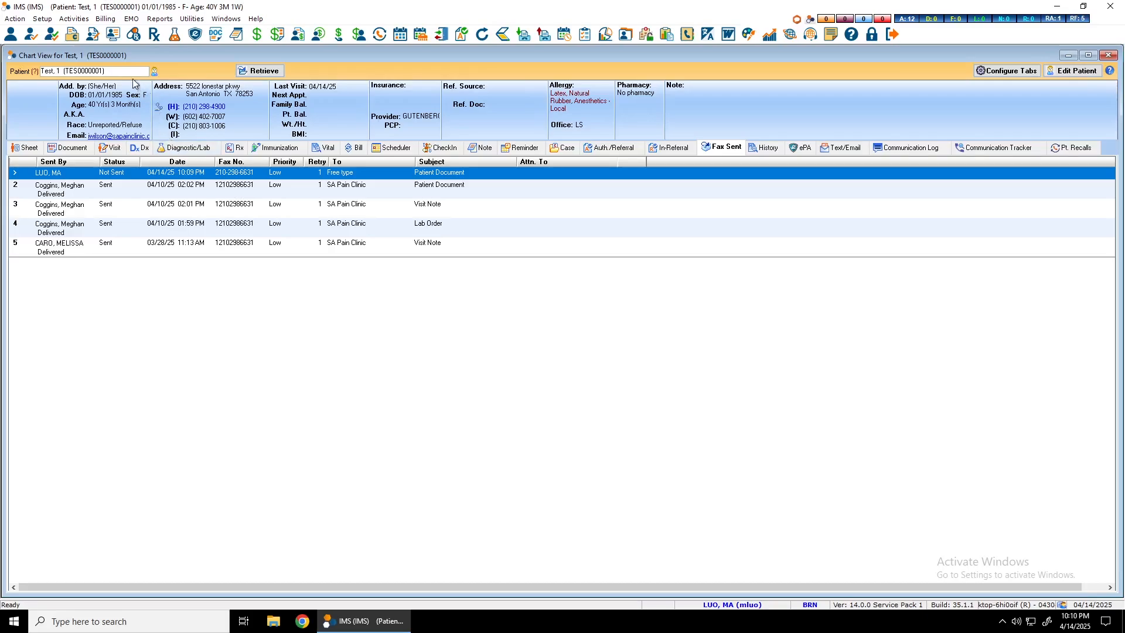
# - Open the diagnostic/lab order form from the patient's Apr 14, 2025 visit note and allow editing
pyautogui.click(93, 35)
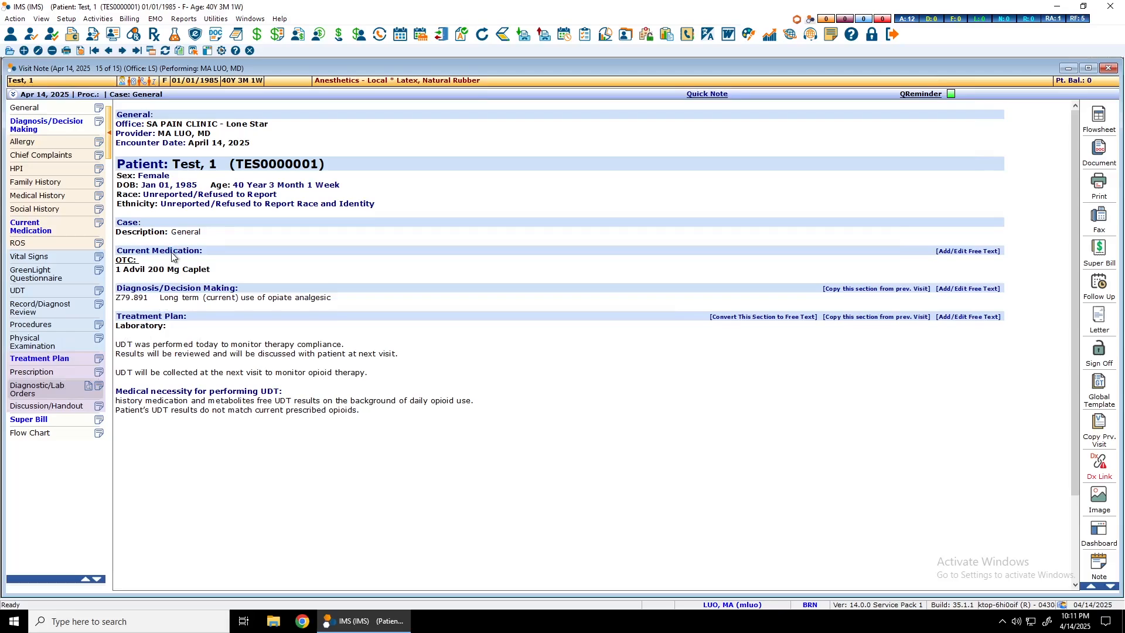
pyautogui.click(41, 389)
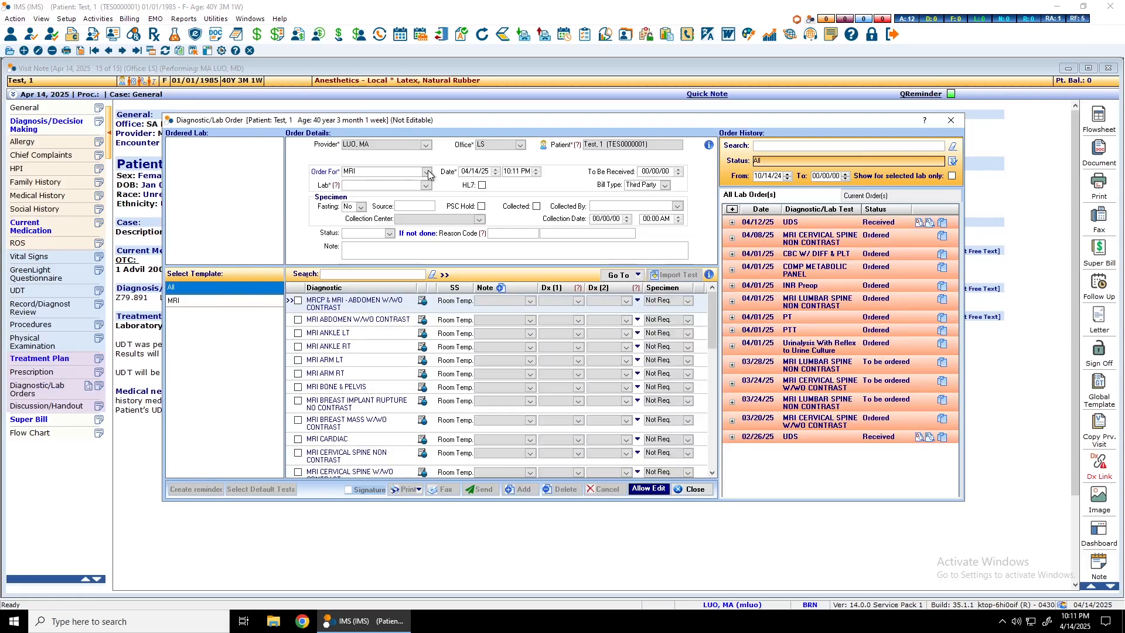
pyautogui.click(226, 300)
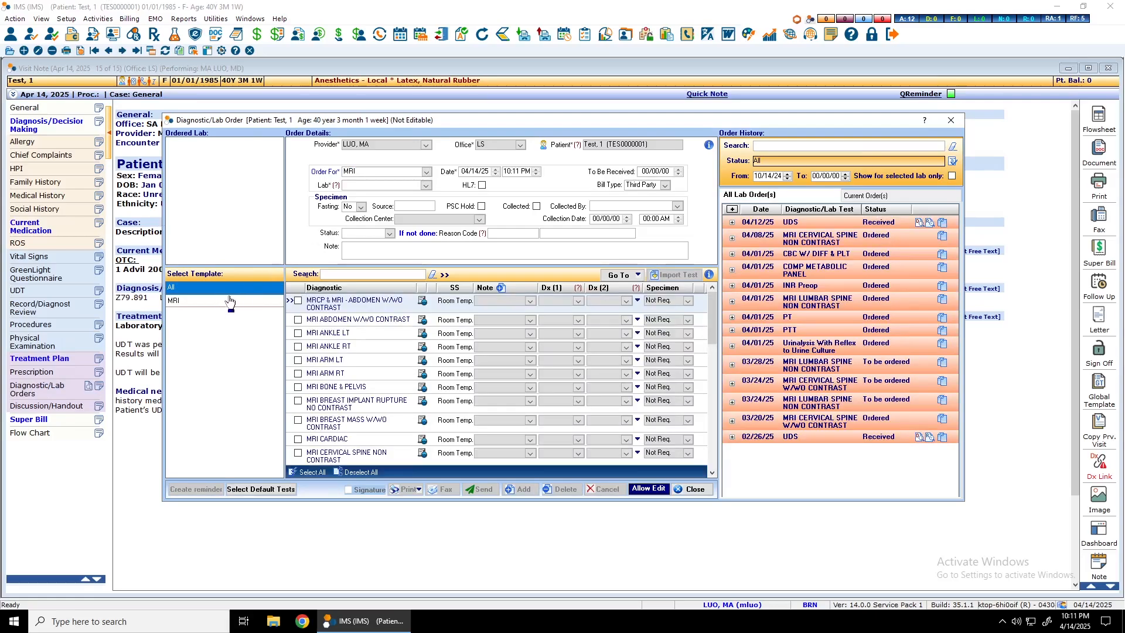
pyautogui.click(233, 288)
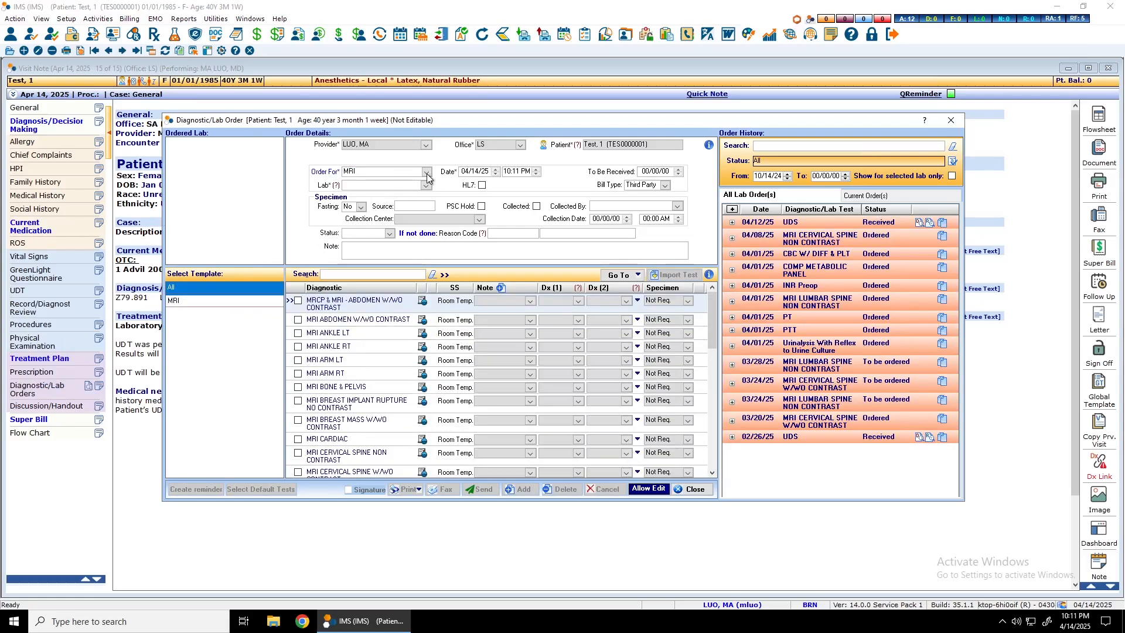
pyautogui.click(648, 490)
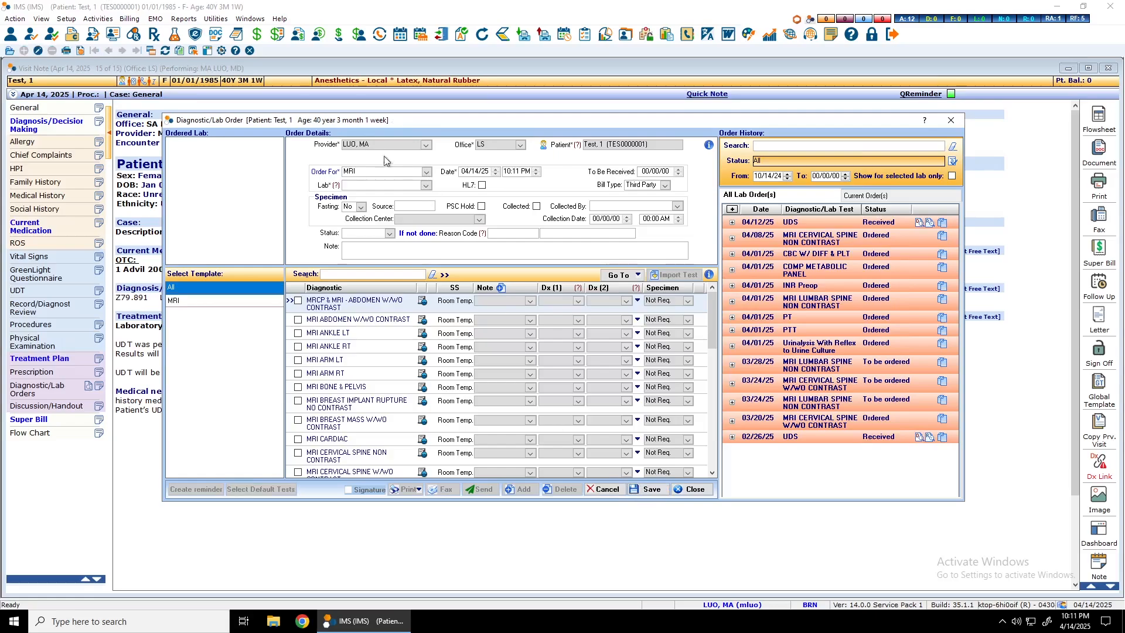
# - Switch the order type to Lab order and look through the provider's preop and chronic pain test templates
pyautogui.click(426, 172)
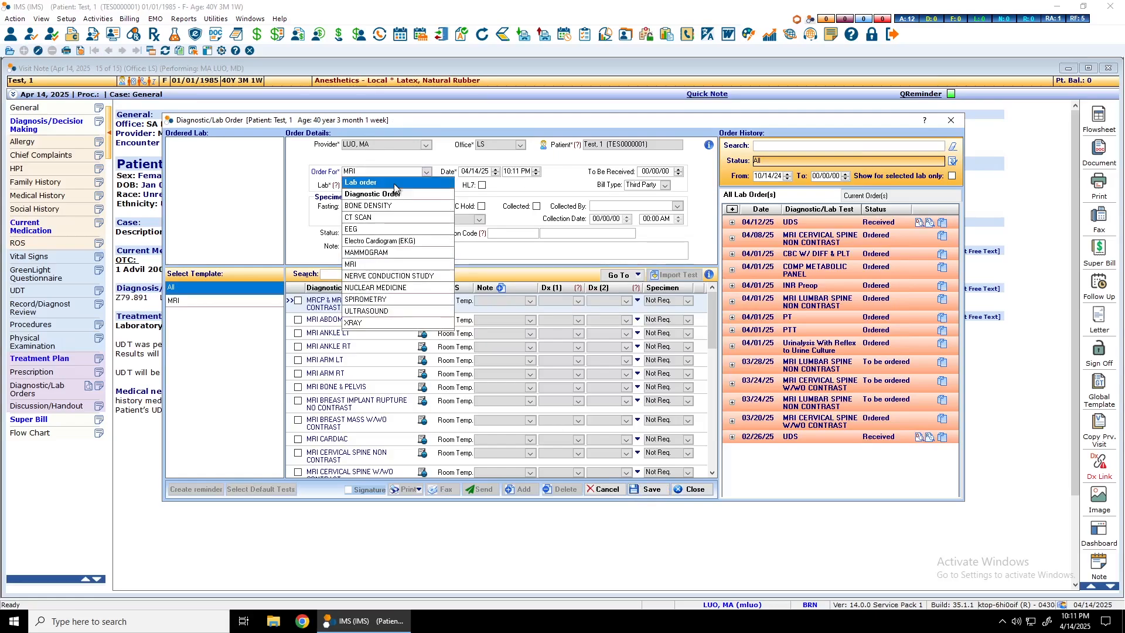
pyautogui.click(394, 185)
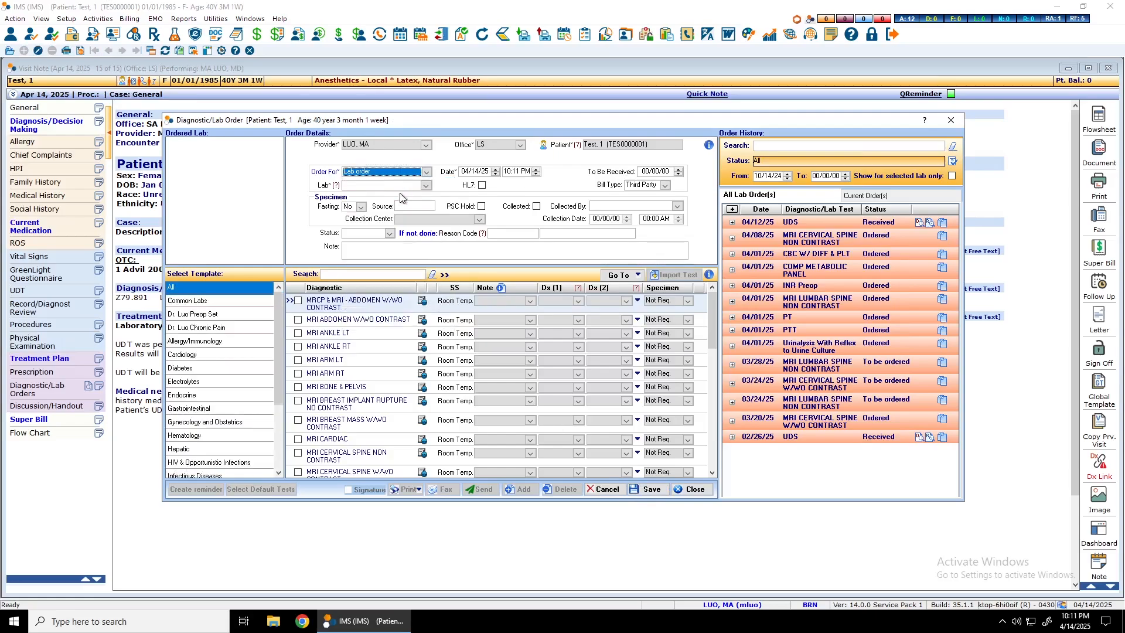
pyautogui.click(217, 315)
pyautogui.click(209, 328)
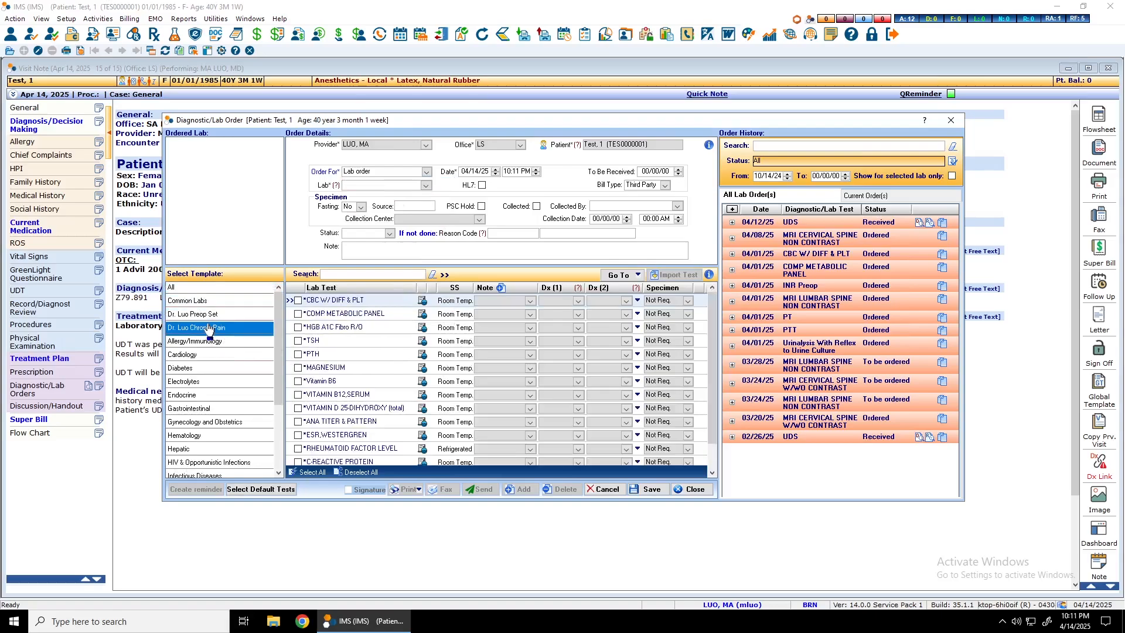
pyautogui.click(212, 315)
pyautogui.click(215, 328)
# - Set the order type to MRI and select MRI LUMBAR SPINE NON CONTRAST from the MRI template with diagnosis M54.16
pyautogui.click(427, 172)
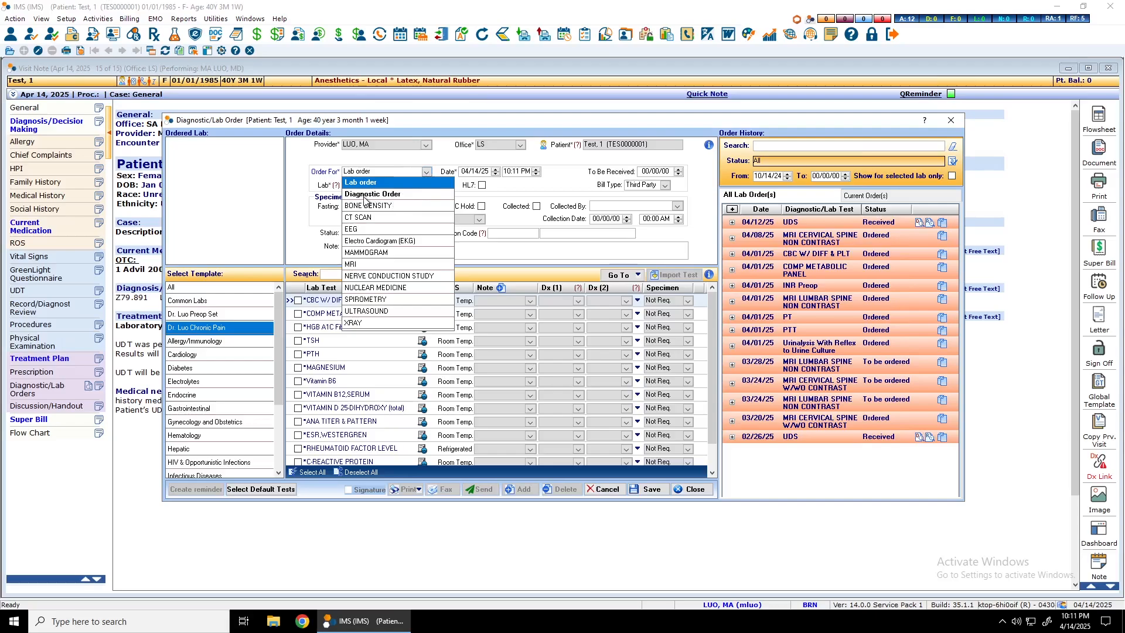
pyautogui.click(364, 265)
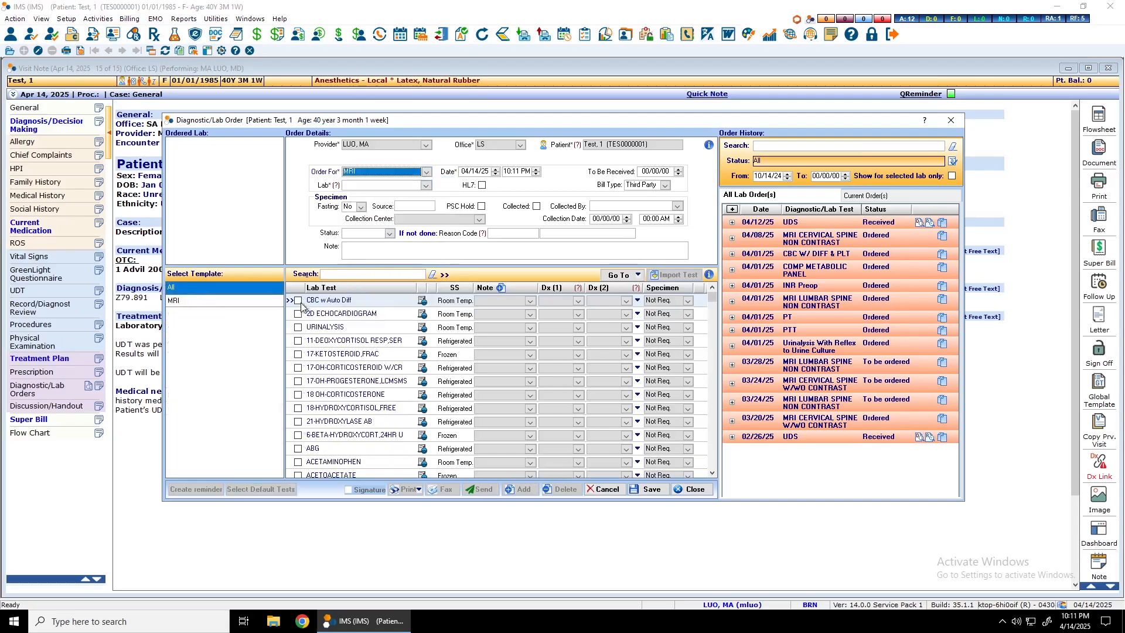
pyautogui.click(240, 302)
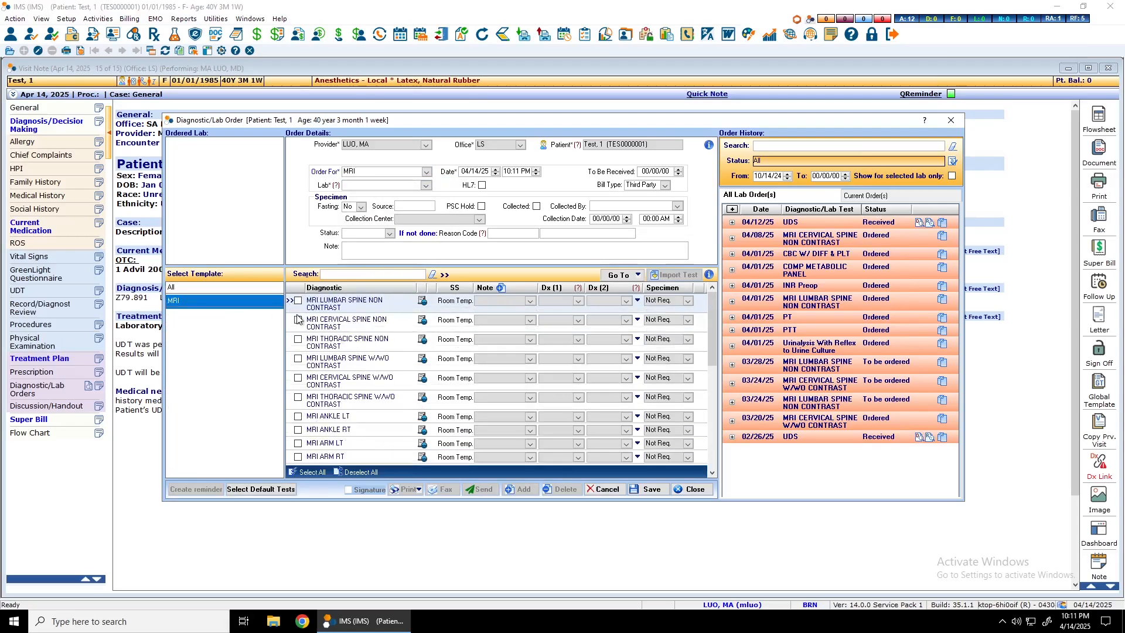
pyautogui.click(298, 301)
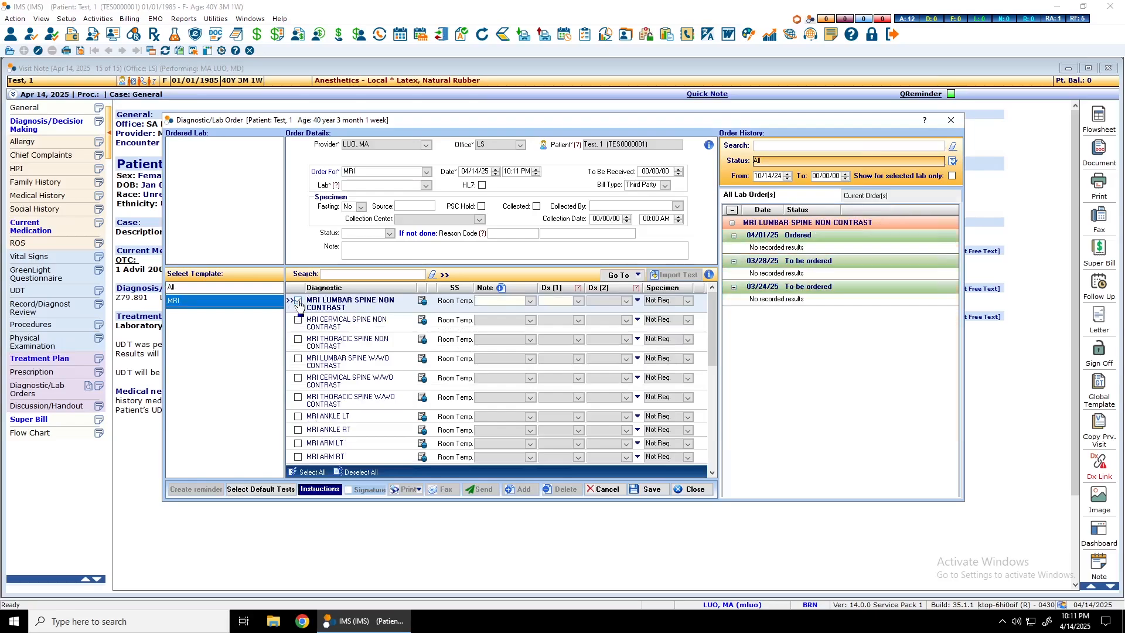
pyautogui.click(579, 301)
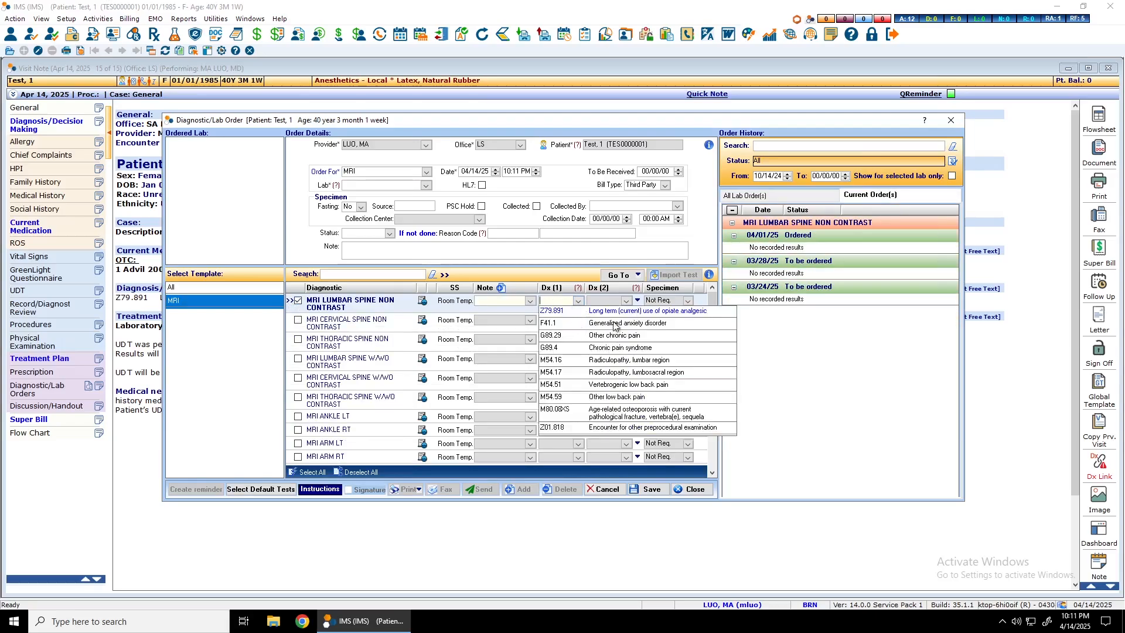
pyautogui.click(625, 359)
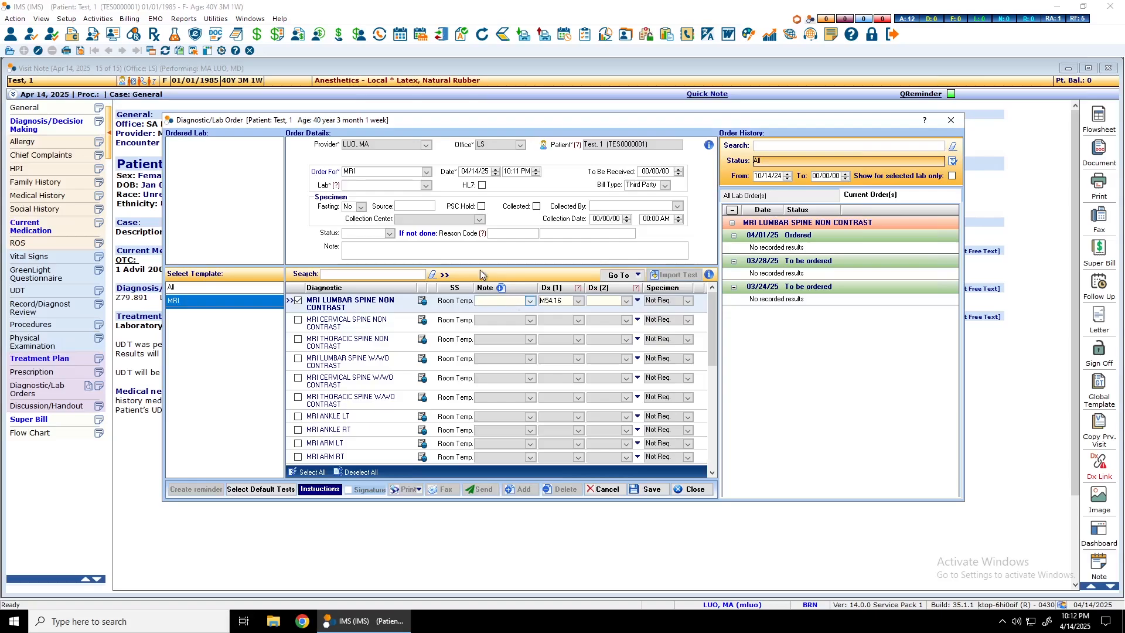
# - Choose SA Pain Clinic as the lab for the MRI order
pyautogui.click(426, 186)
pyautogui.click(426, 186)
pyautogui.click(427, 186)
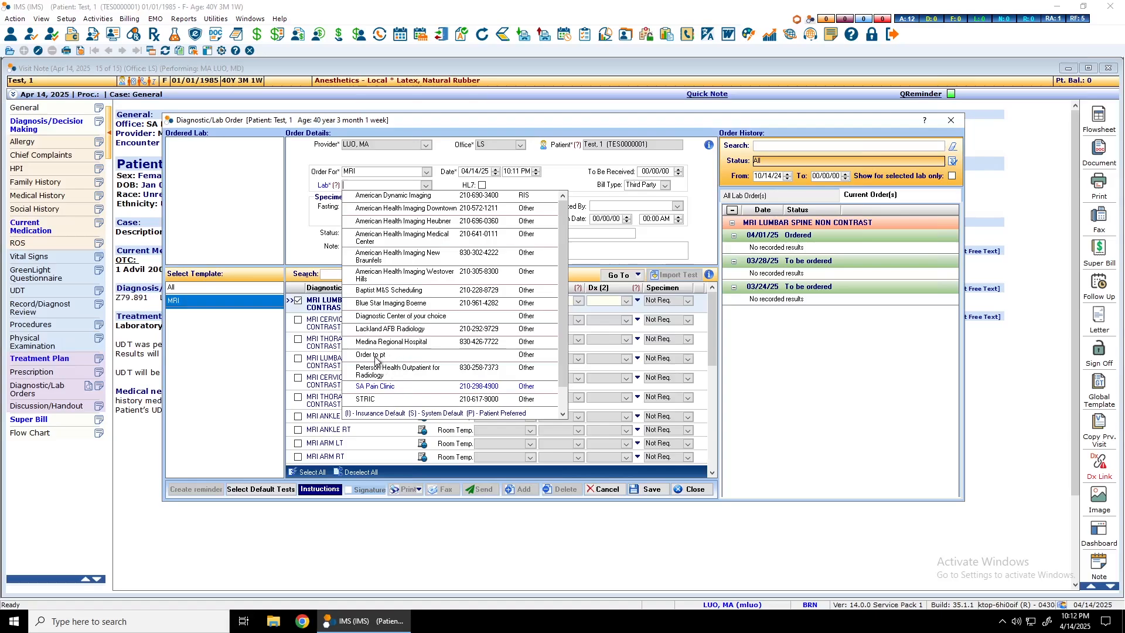
pyautogui.click(461, 392)
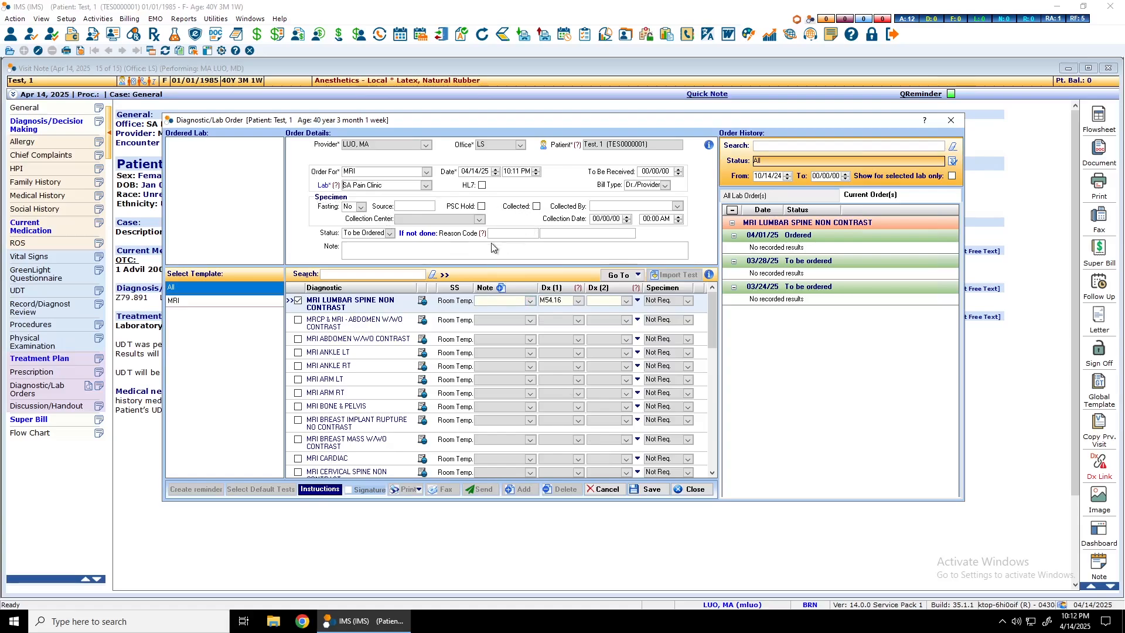
# - Enter the order note "Pt has right leg pain", save the order and dismiss the instruction questions
pyautogui.click(425, 253)
pyautogui.write('Pt has right leg pain')
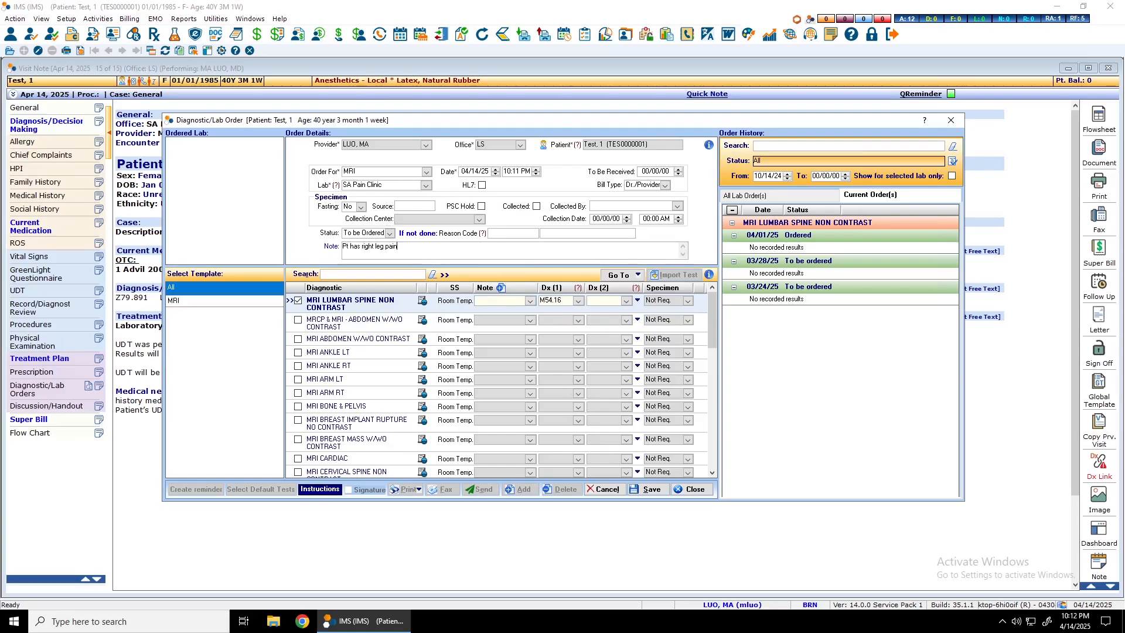
pyautogui.click(650, 491)
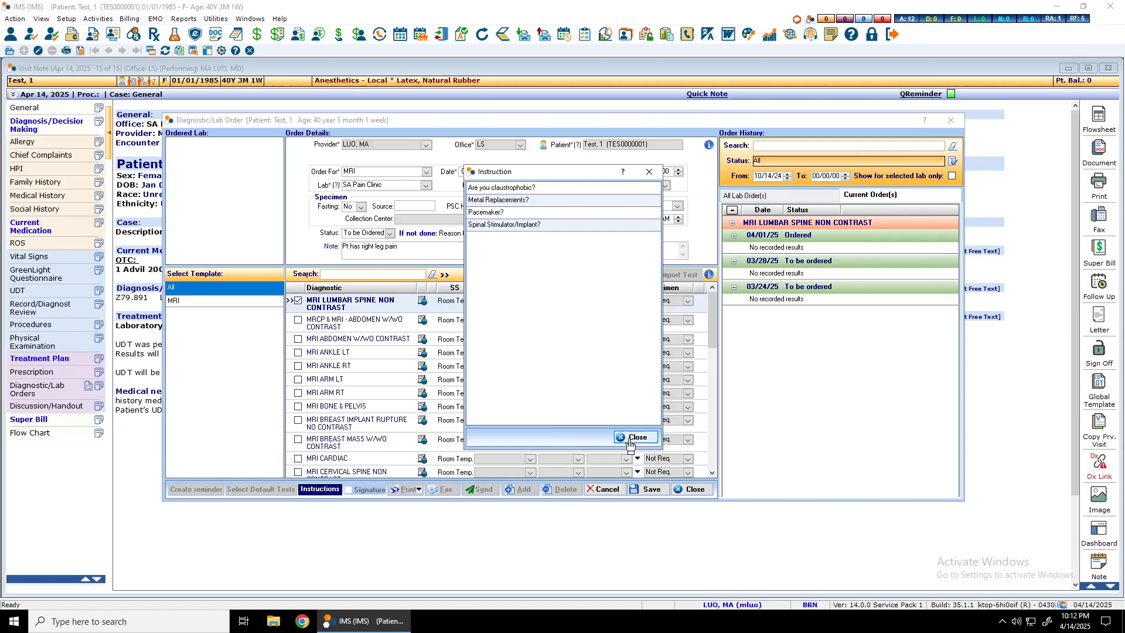
pyautogui.click(631, 439)
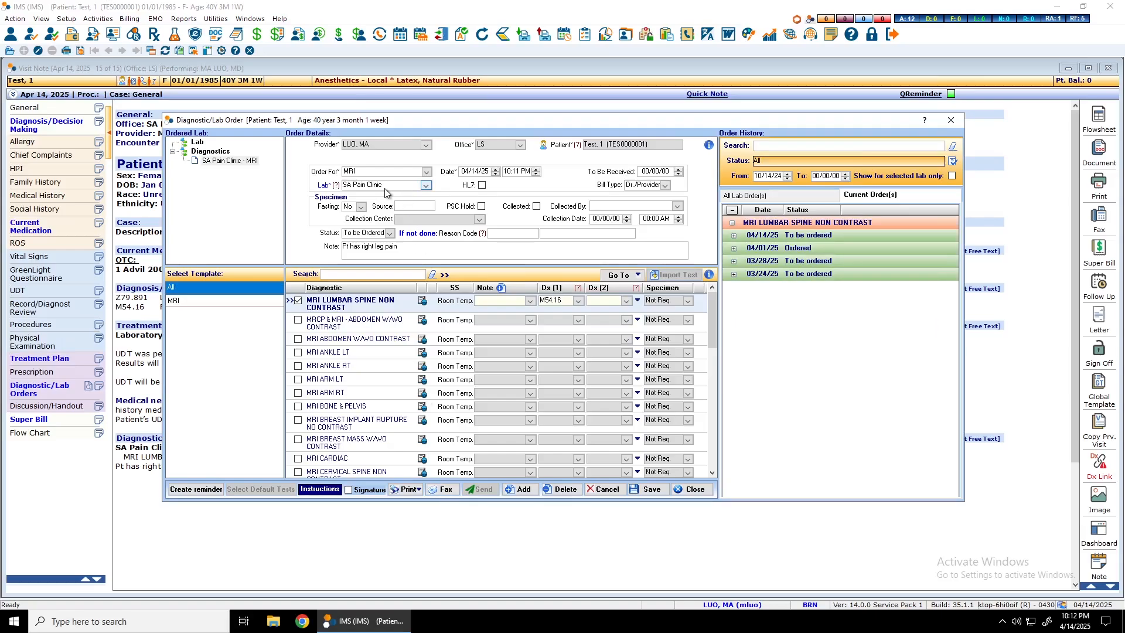
# - Fax the saved MRI order with the signature option left off, acknowledge the notice and close the order form
pyautogui.click(349, 491)
pyautogui.click(349, 491)
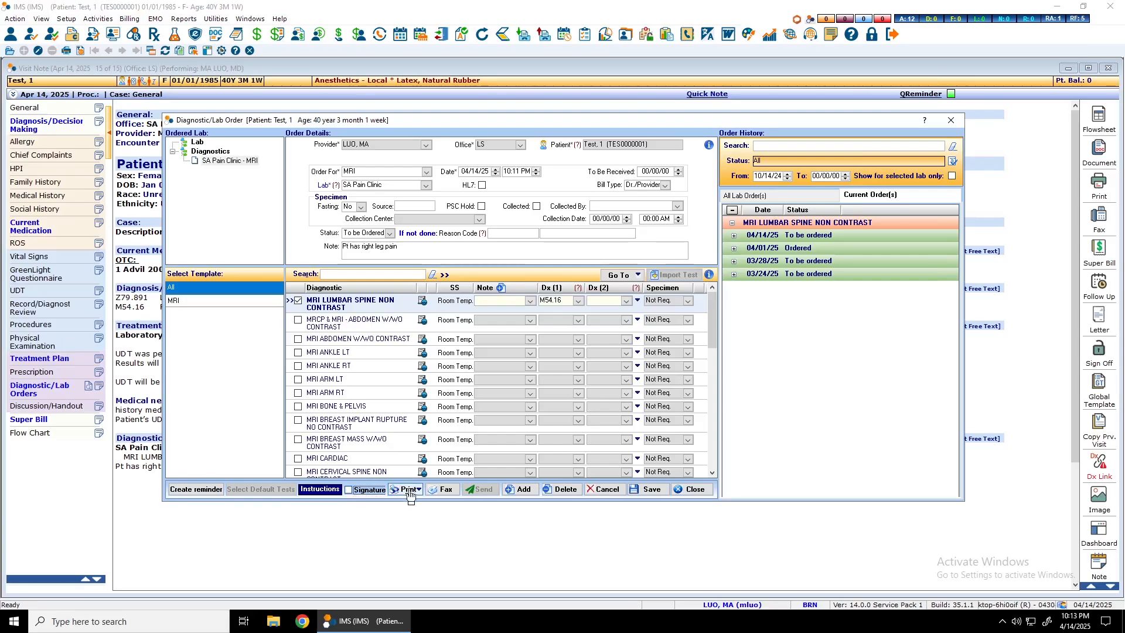
pyautogui.click(443, 495)
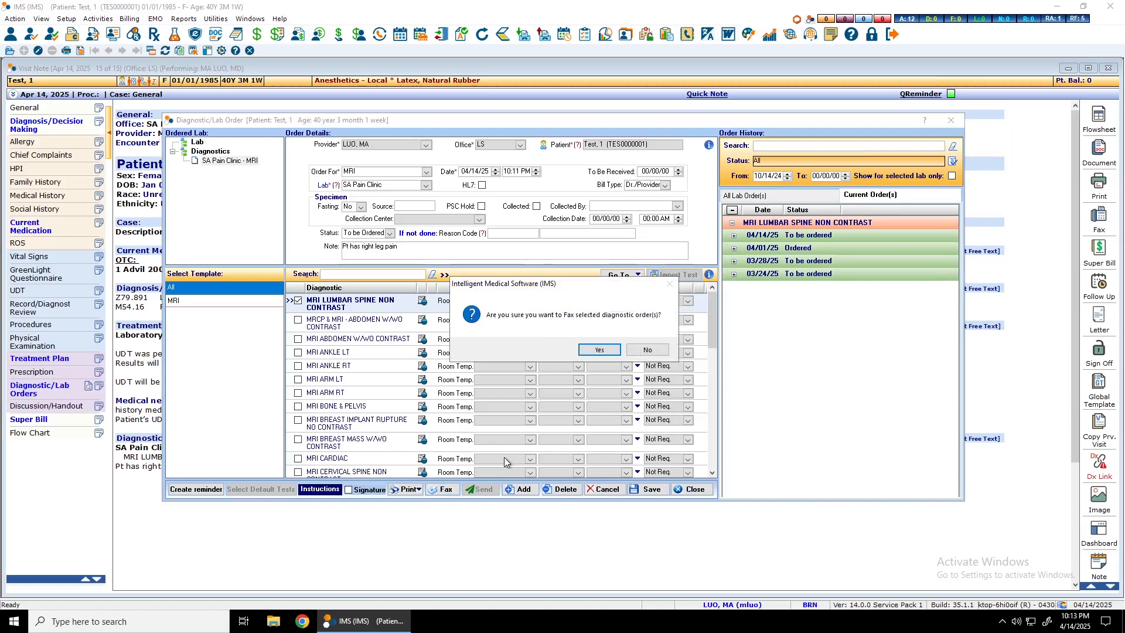
pyautogui.click(607, 353)
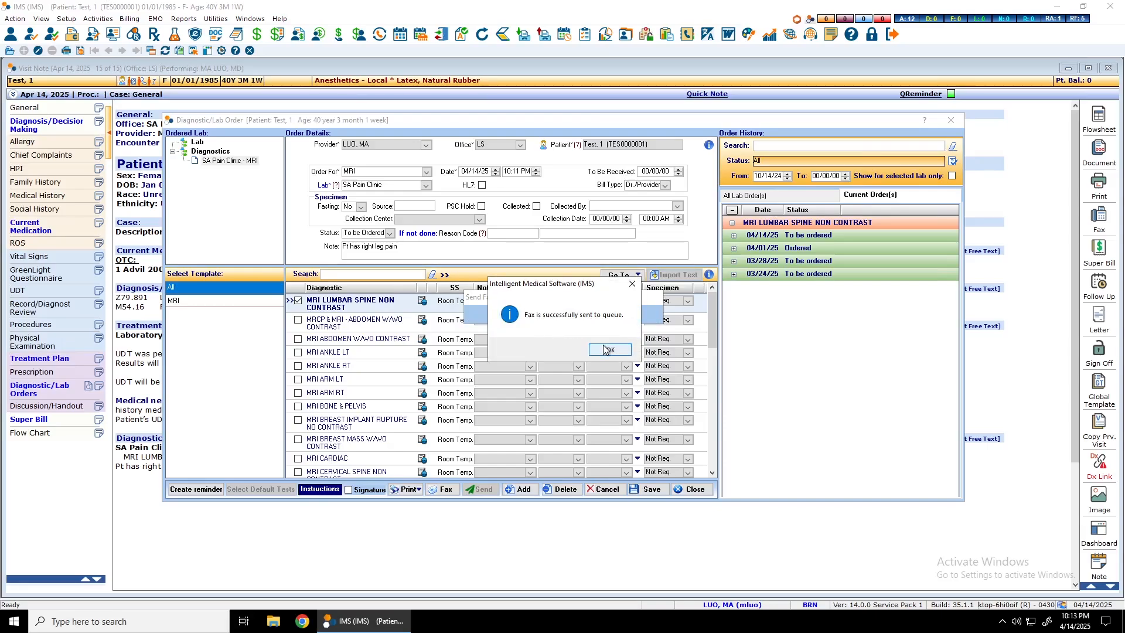
pyautogui.click(607, 350)
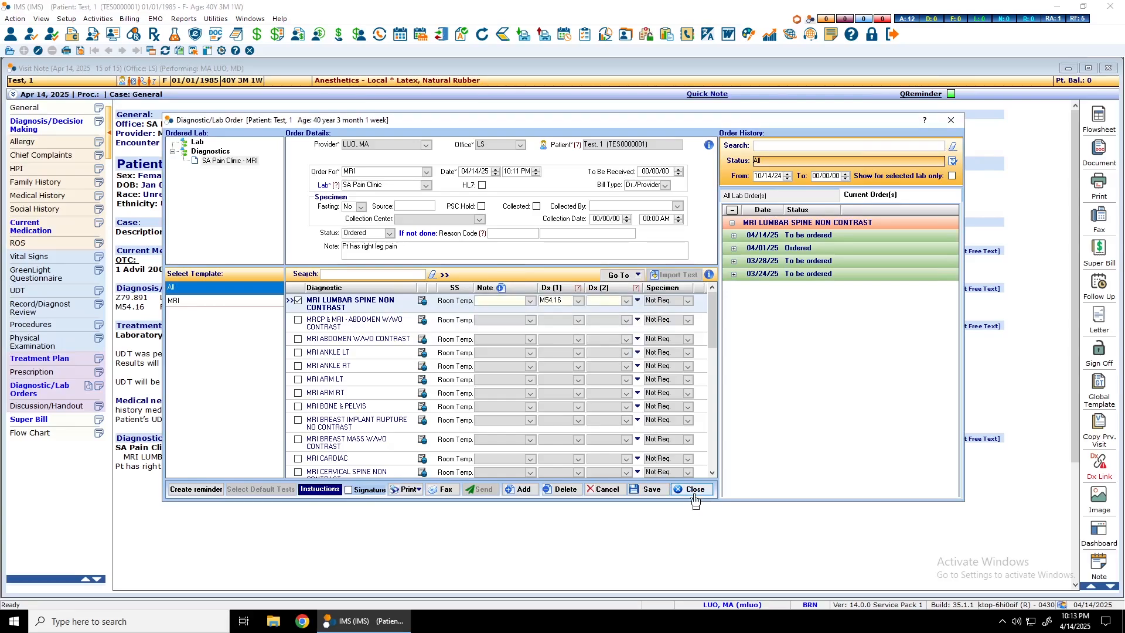
pyautogui.click(671, 483)
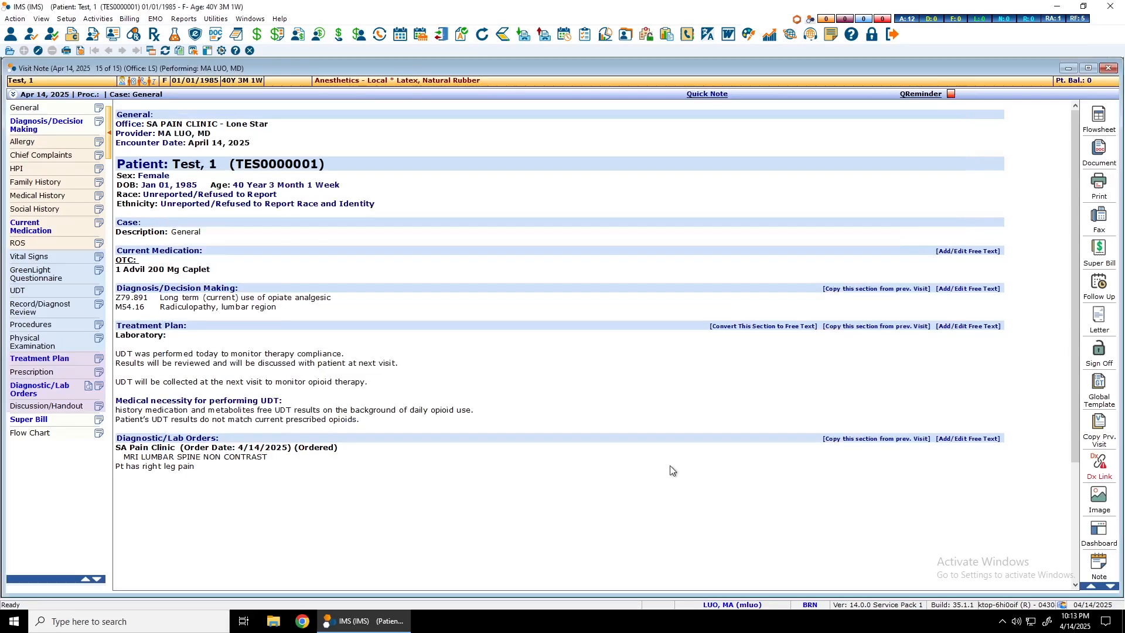
# - Review the ordered test and its note in the visit note's Diagnostic/Lab Orders section
pyautogui.moveTo(195, 465); pyautogui.dragTo(114, 441)
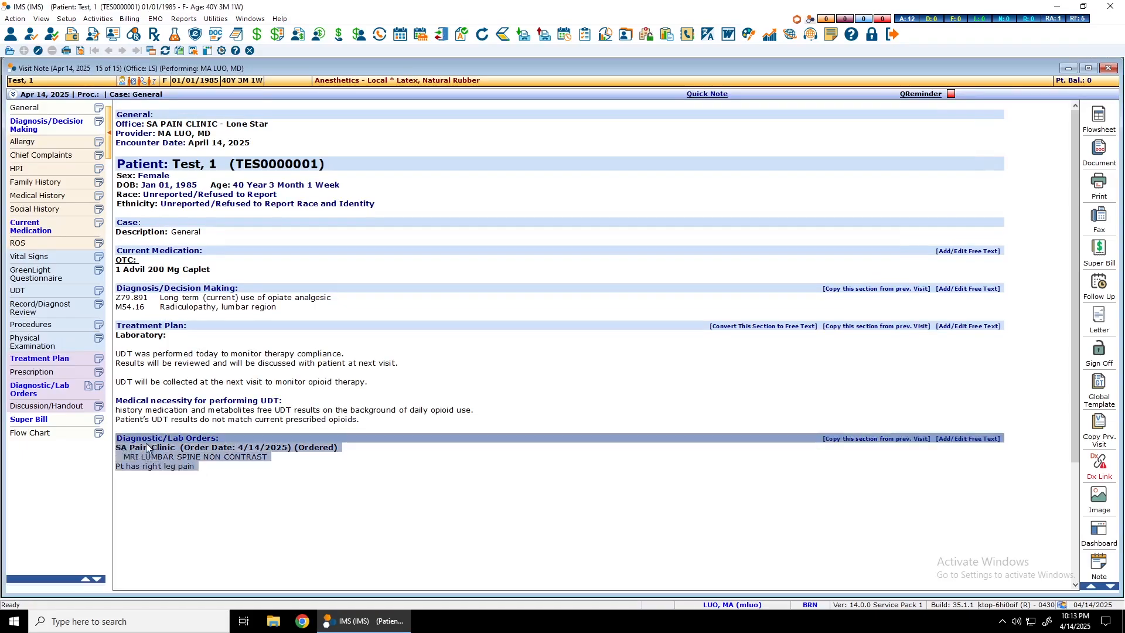
pyautogui.click(130, 457)
pyautogui.moveTo(131, 458); pyautogui.dragTo(277, 466)
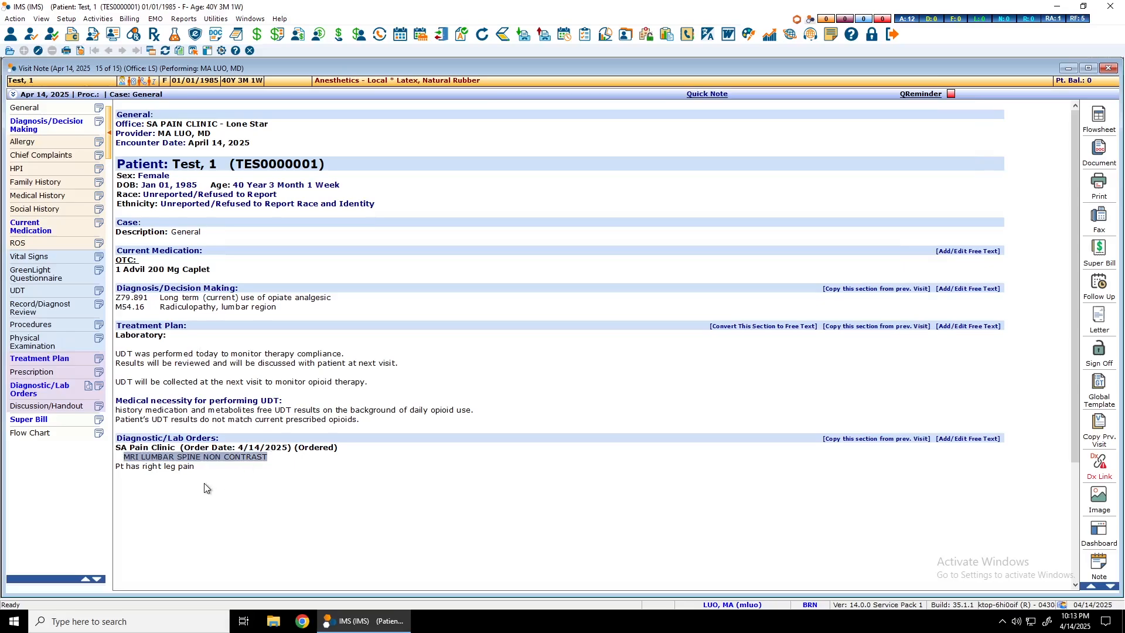
pyautogui.click(199, 466)
pyautogui.moveTo(198, 466); pyautogui.dragTo(115, 469)
pyautogui.click(259, 491)
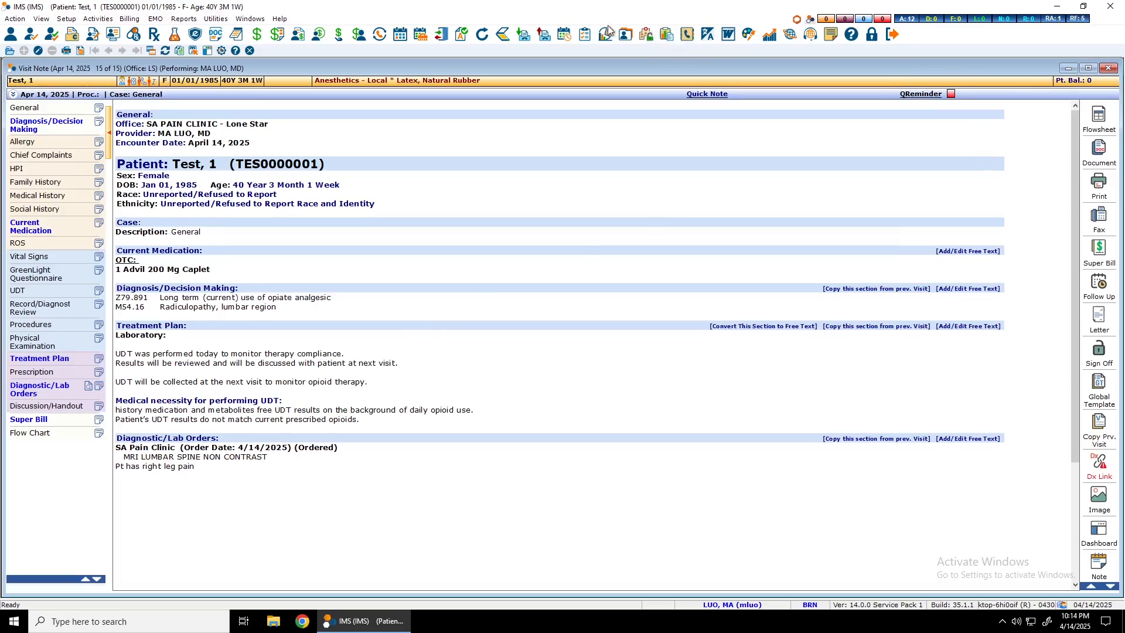
# - Check the sent faxes in the patient's chart and view the 04/14/25 lumbar spine MRI order from the diagnostic/lab list
pyautogui.click(626, 34)
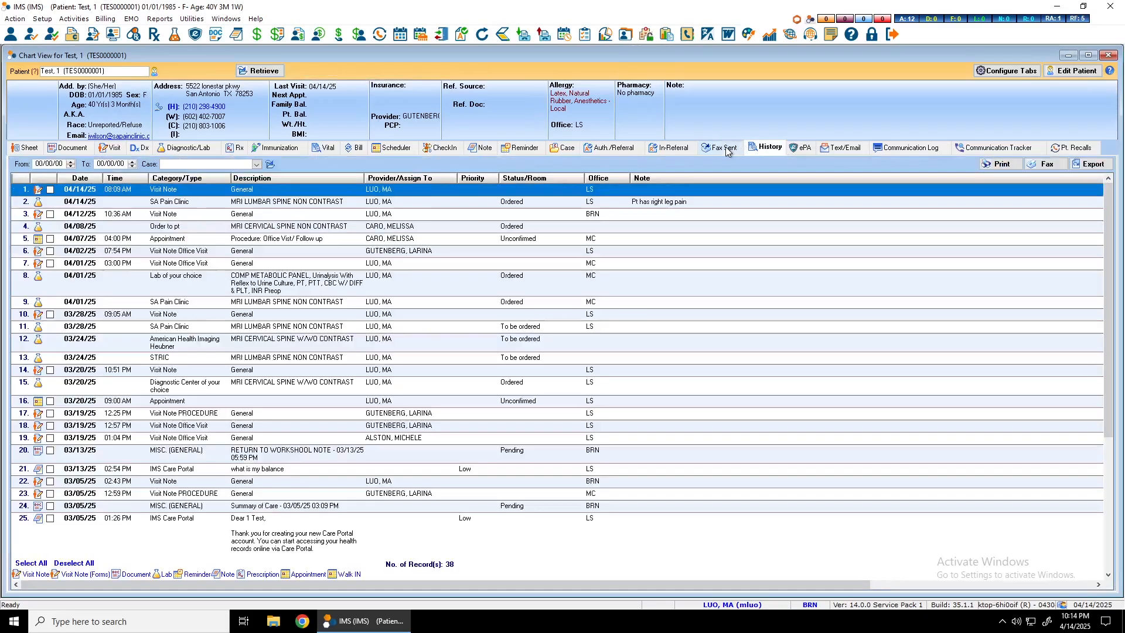
pyautogui.click(718, 150)
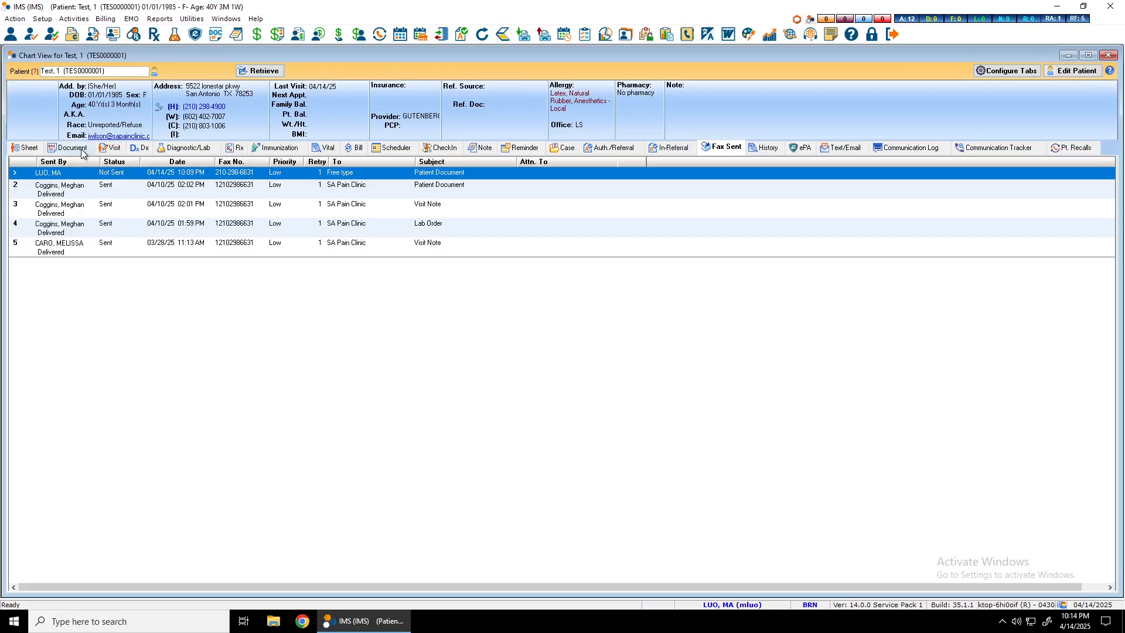
pyautogui.click(193, 149)
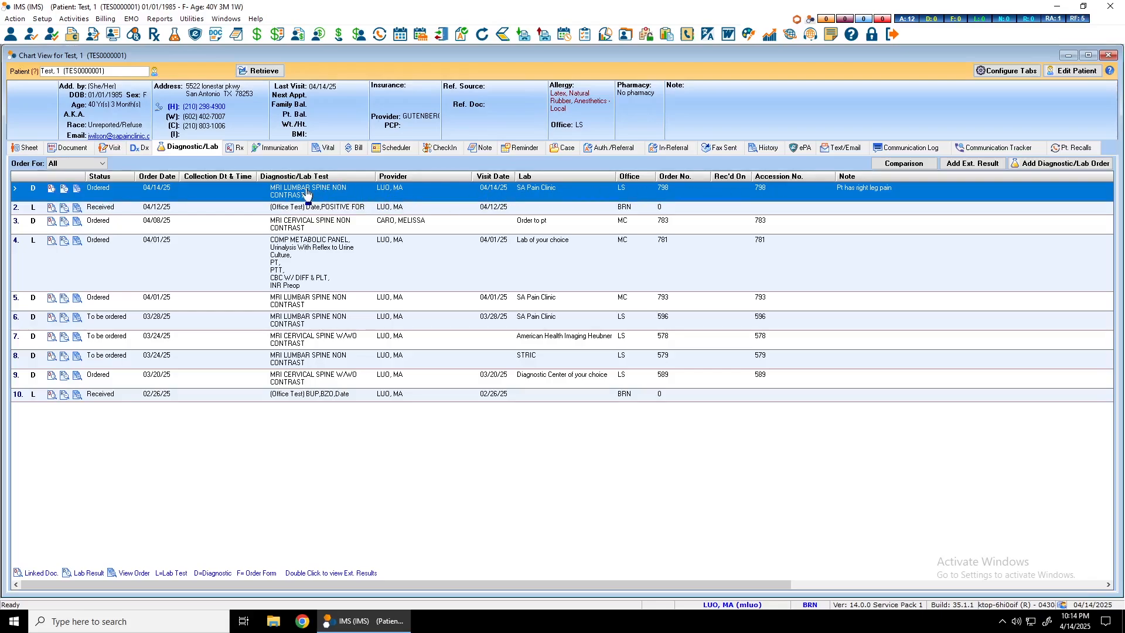
pyautogui.click(78, 190)
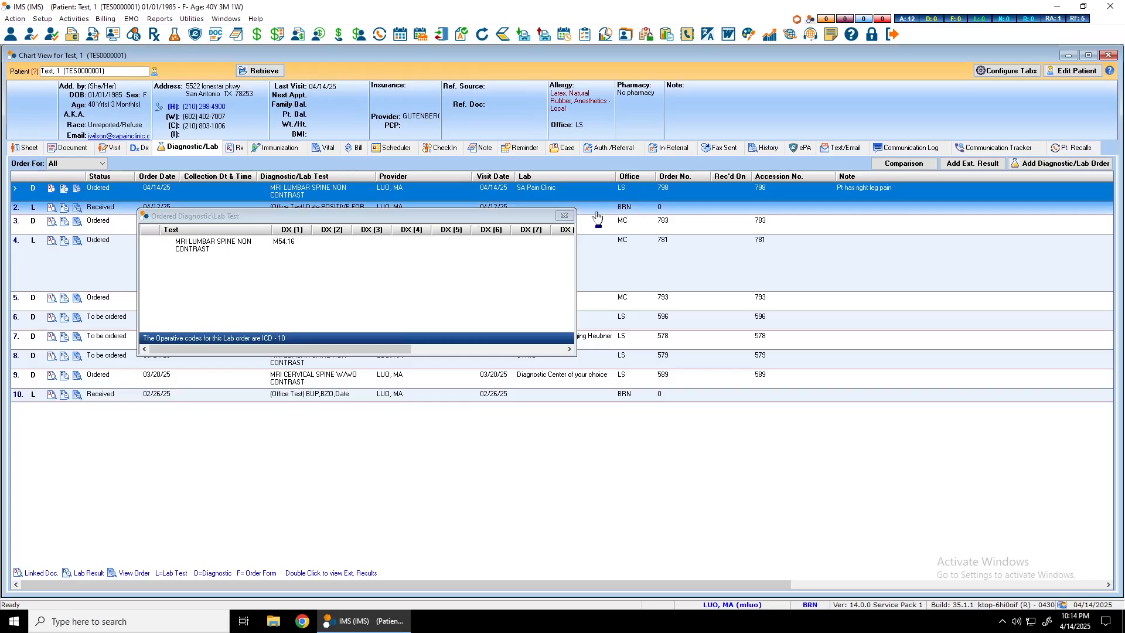
# - Recheck the 04/14/25 lumbar spine MRI order's test and diagnosis details and close the patient's chart
pyautogui.click(564, 216)
pyautogui.click(77, 190)
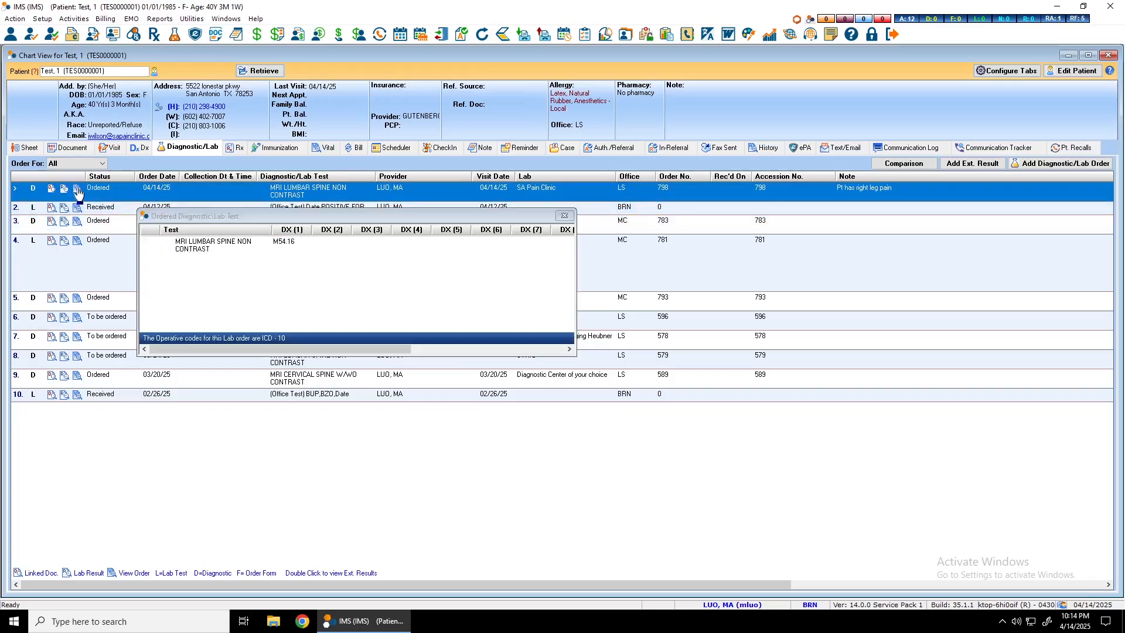
pyautogui.click(564, 216)
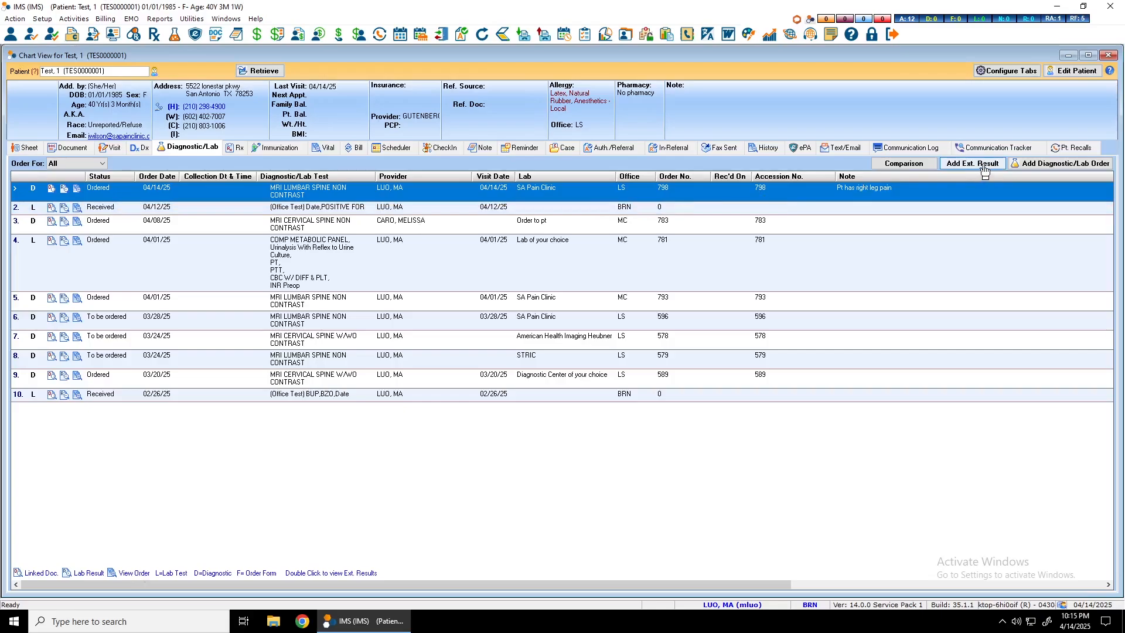
pyautogui.click(1109, 55)
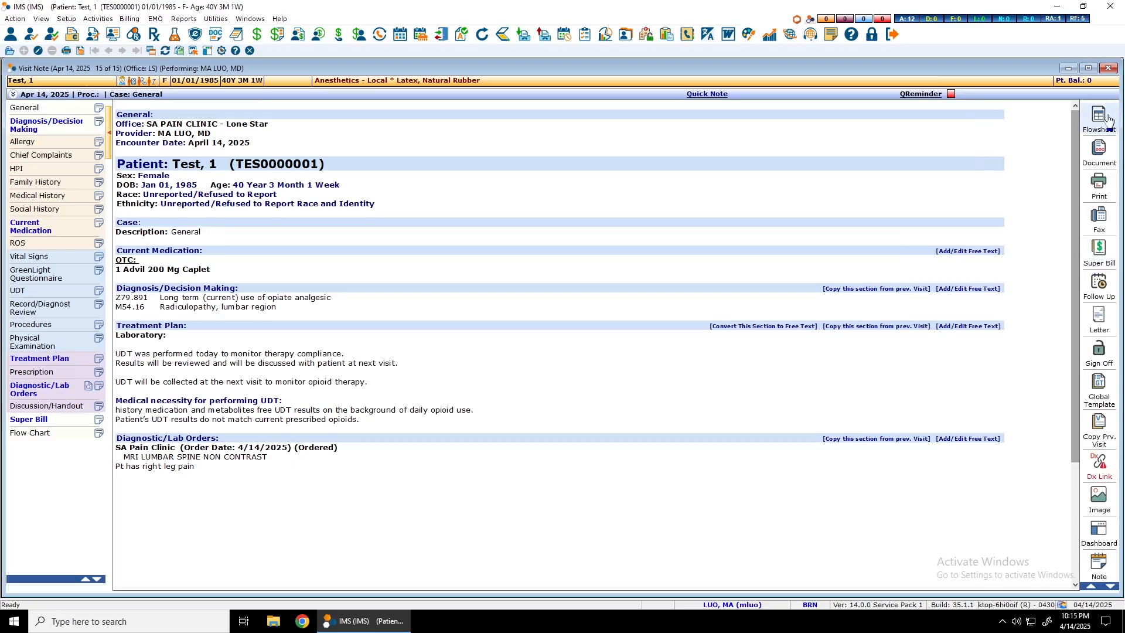
# - Mark the 04/14/25 diagnostic order in the visit note's print options, check the printer setup, and close the visit note without printing
pyautogui.moveTo(1078, 380); pyautogui.dragTo(1087, 347)
pyautogui.scroll(-3, 1105, 375)
pyautogui.scroll(-6, 1105, 378)
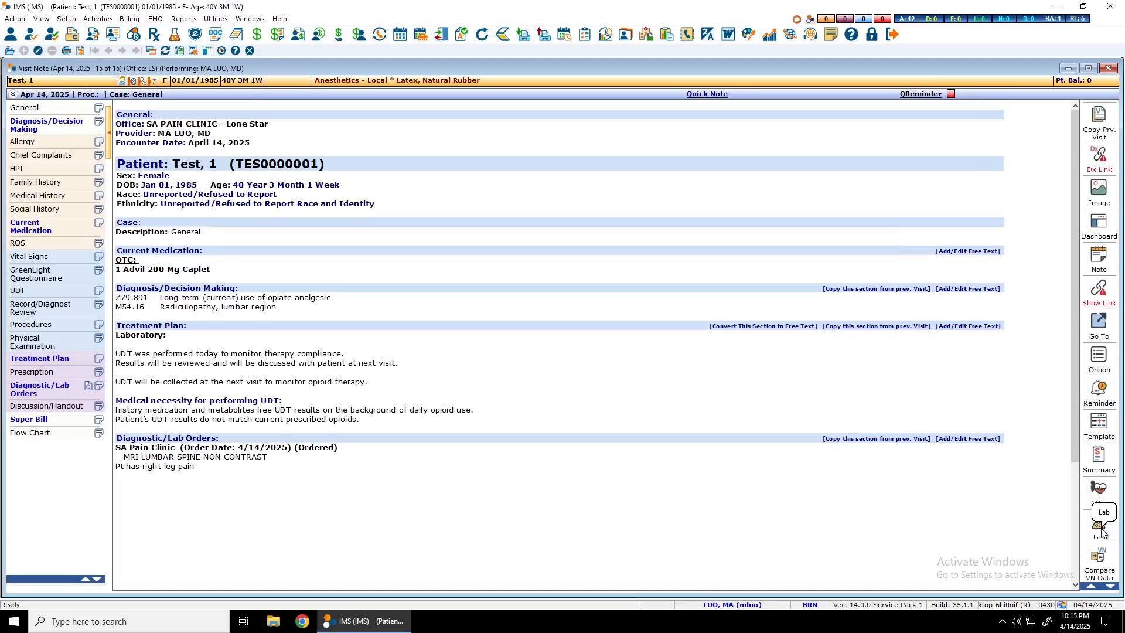
pyautogui.scroll(3, 1099, 493)
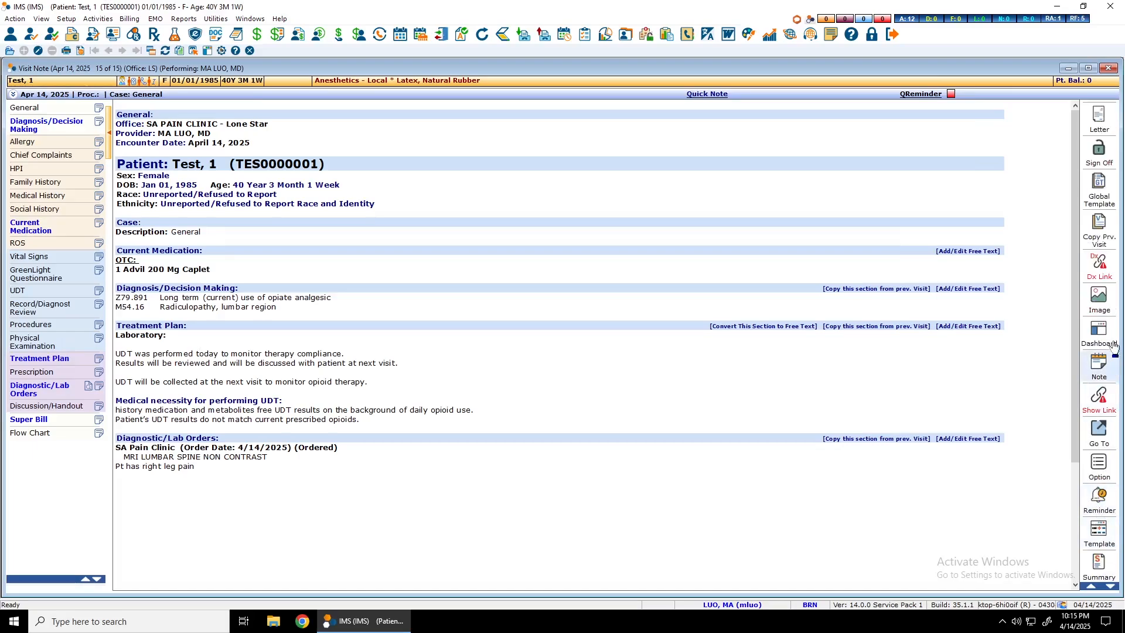
pyautogui.scroll(6, 1114, 347)
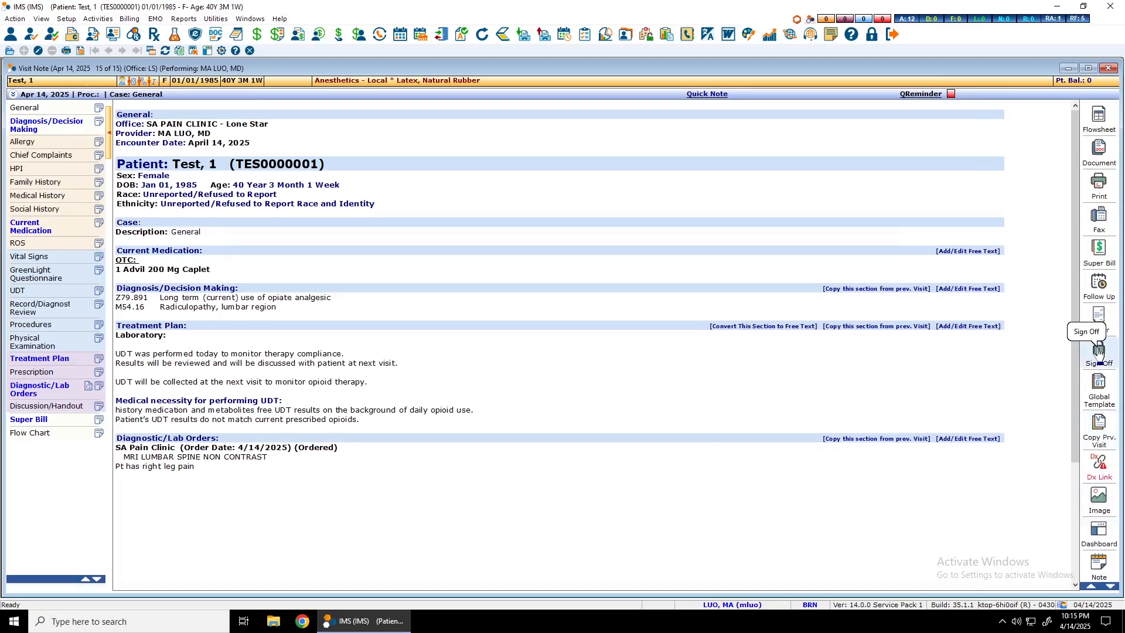
pyautogui.click(1098, 184)
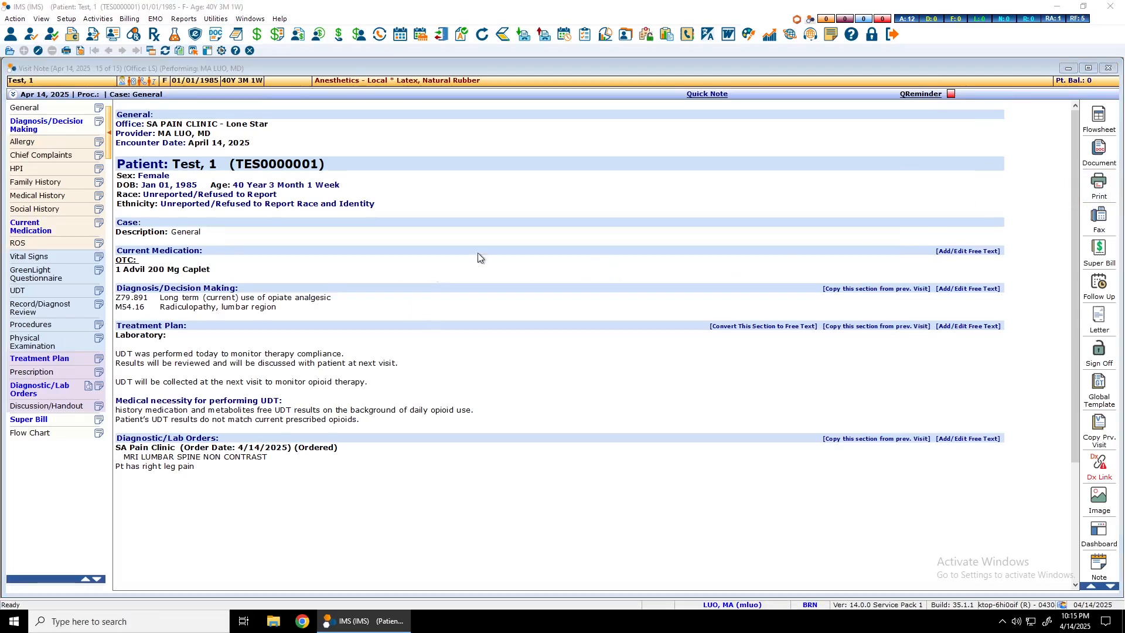
pyautogui.click(1099, 188)
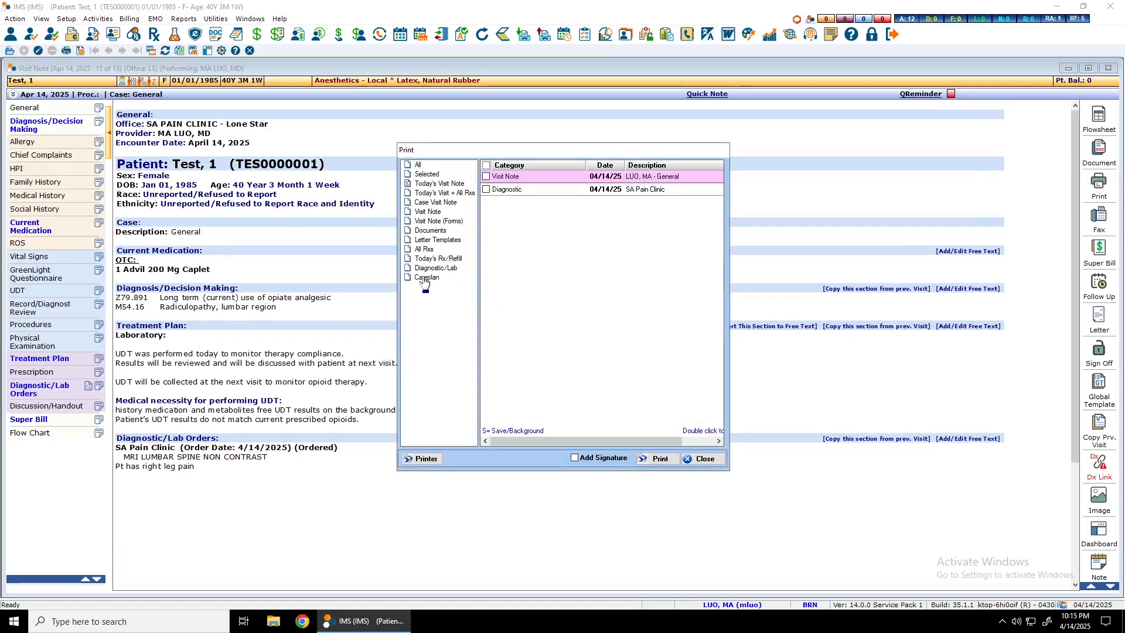
pyautogui.click(507, 190)
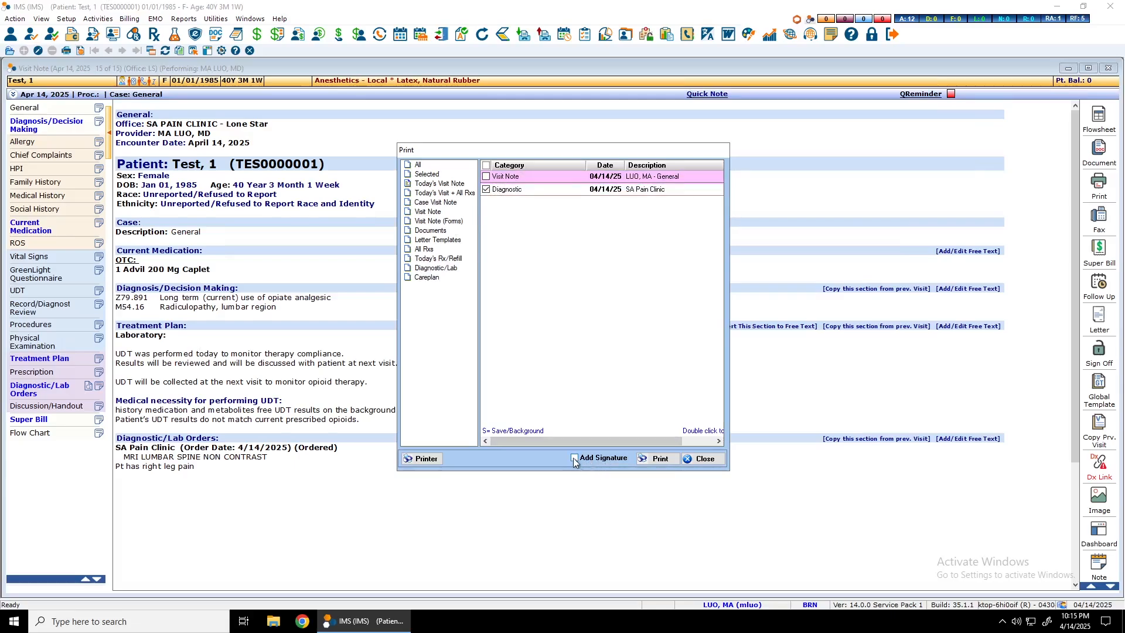
pyautogui.click(426, 459)
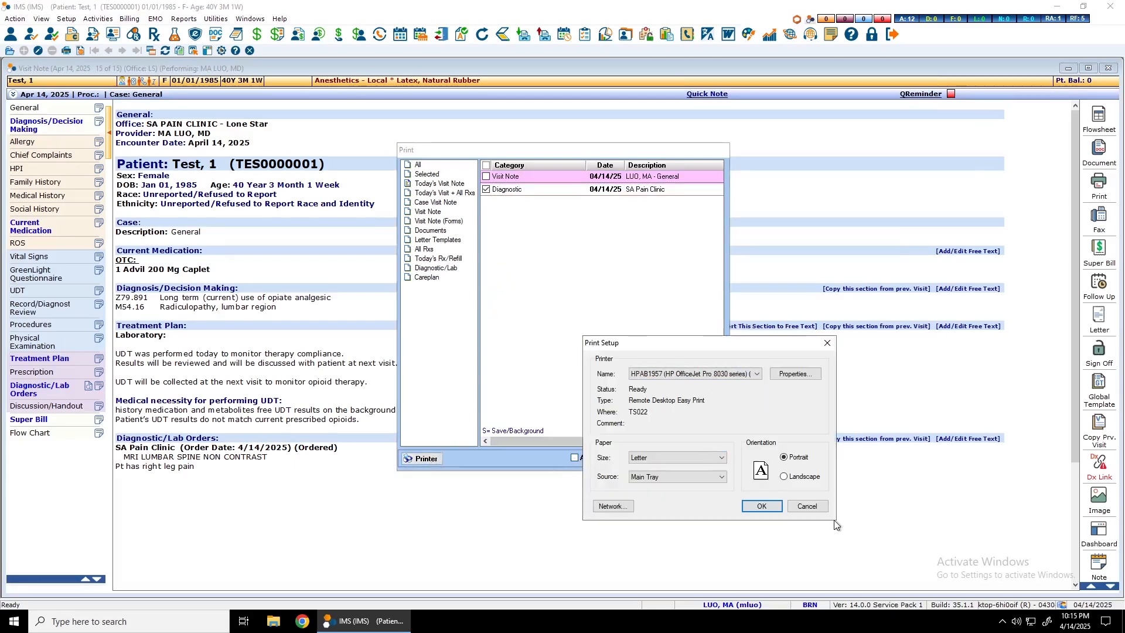
pyautogui.click(807, 506)
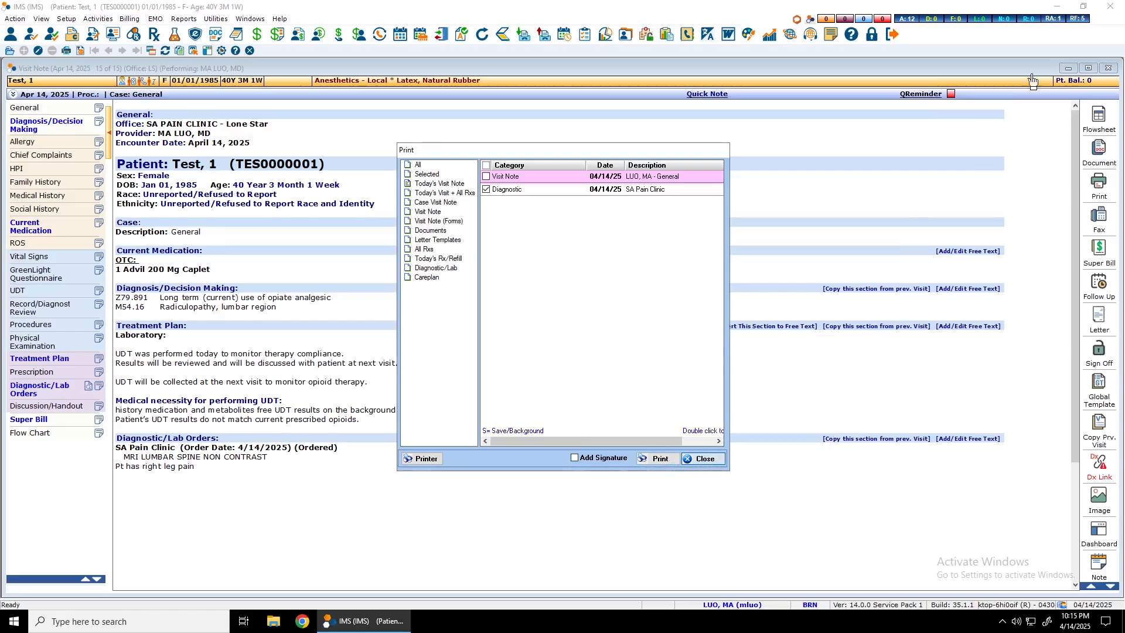
pyautogui.click(1109, 68)
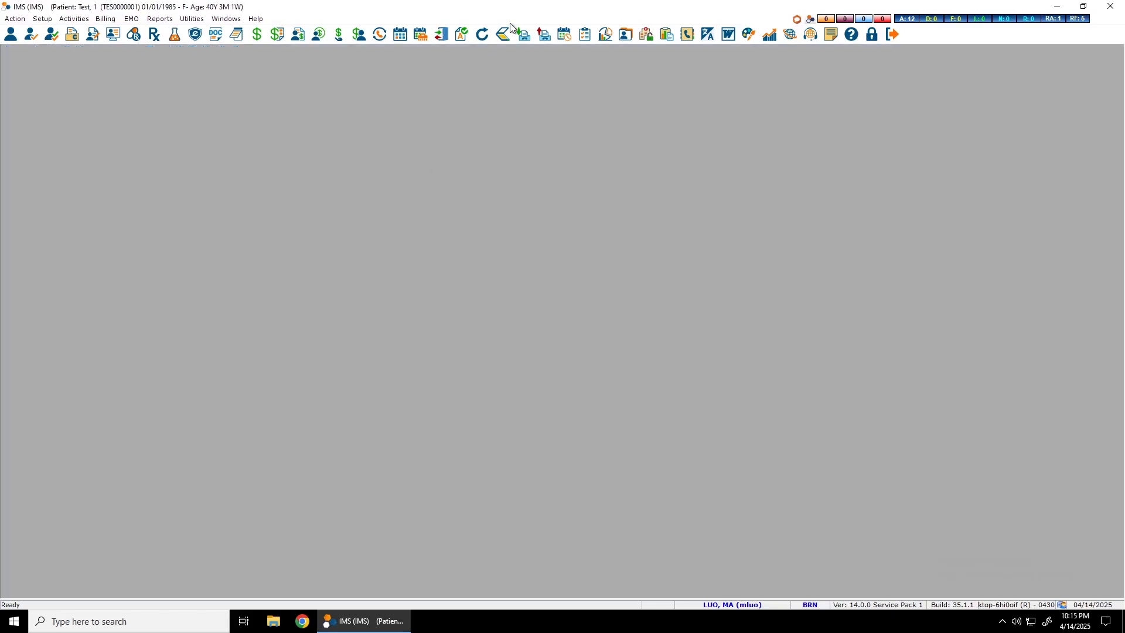
# - Start a new order from the chart's diagnostic/lab list as a Lab order with Quest as the lab
pyautogui.click(628, 35)
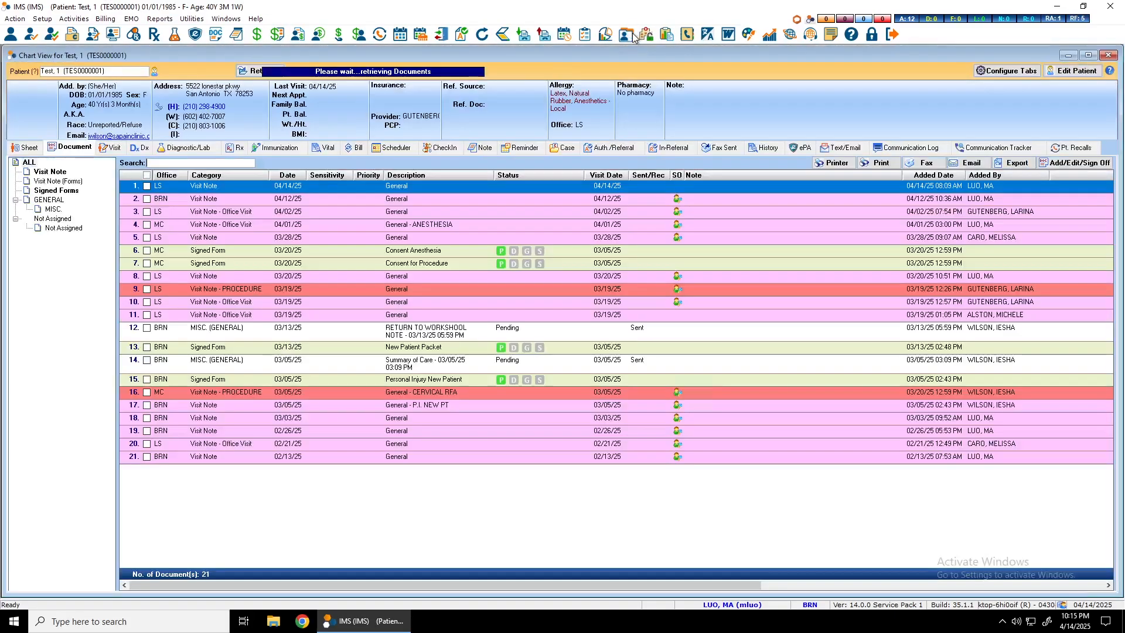
pyautogui.click(198, 148)
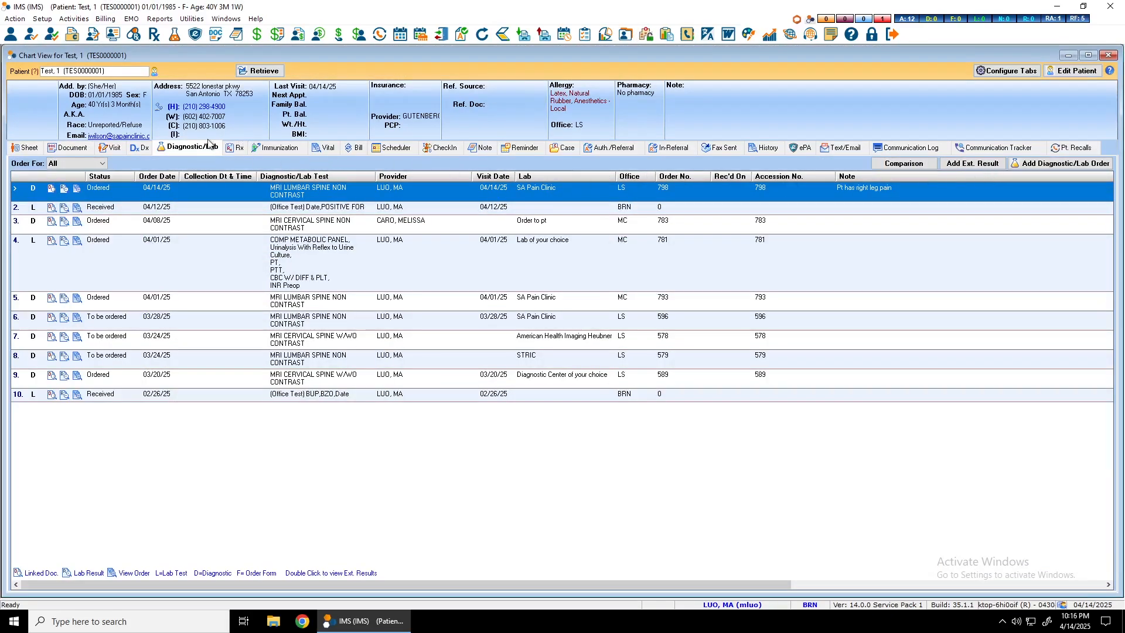
pyautogui.click(1052, 166)
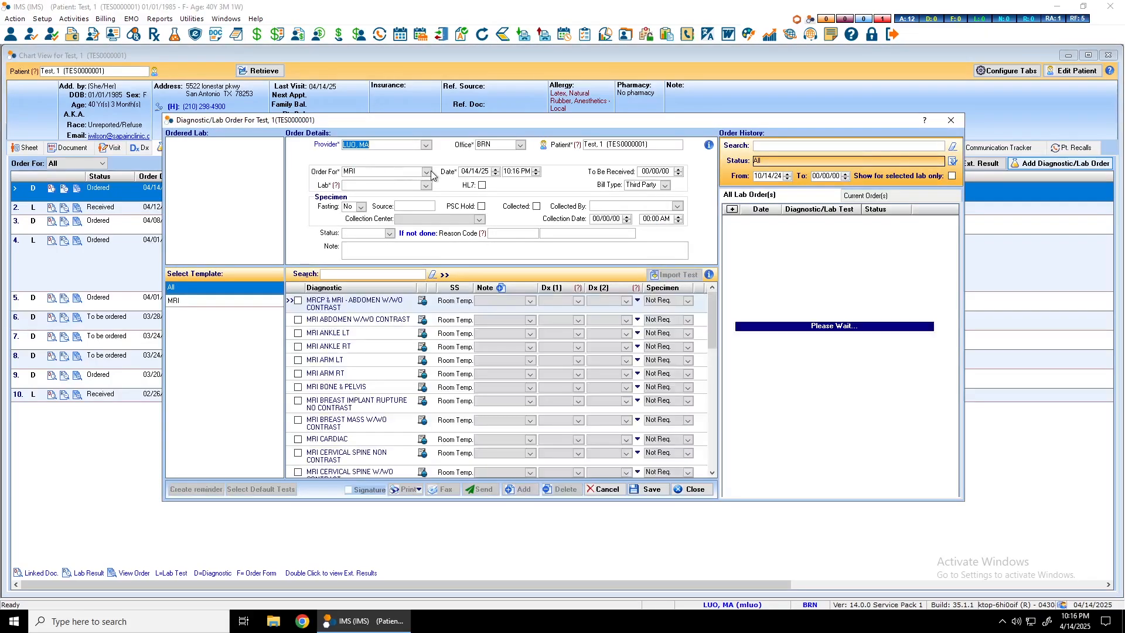
pyautogui.click(427, 171)
pyautogui.click(399, 183)
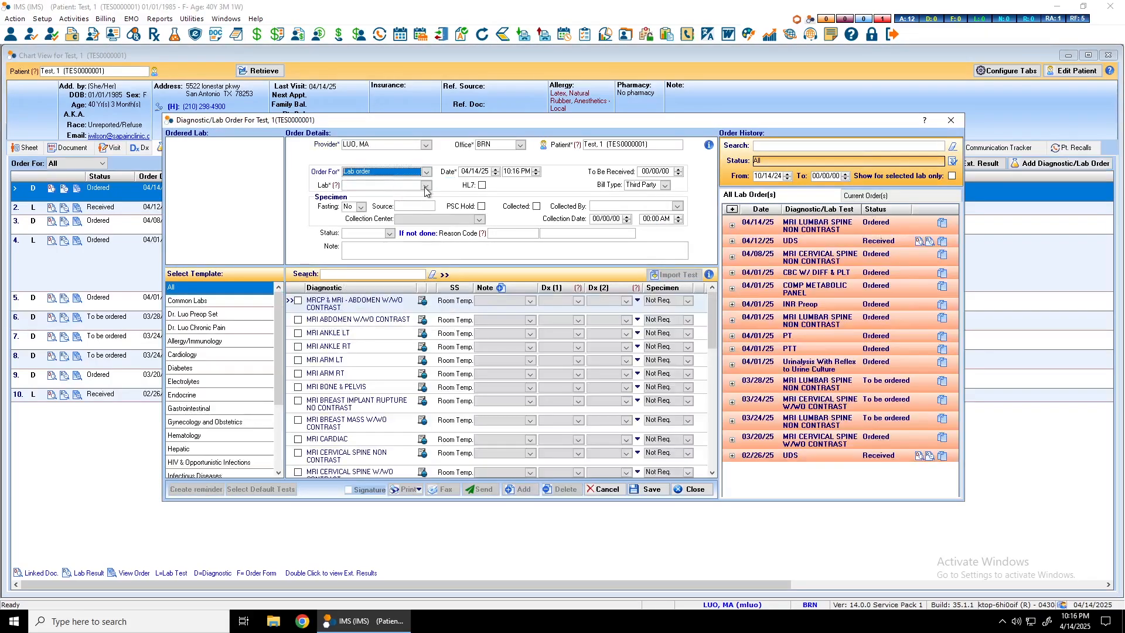
pyautogui.click(426, 185)
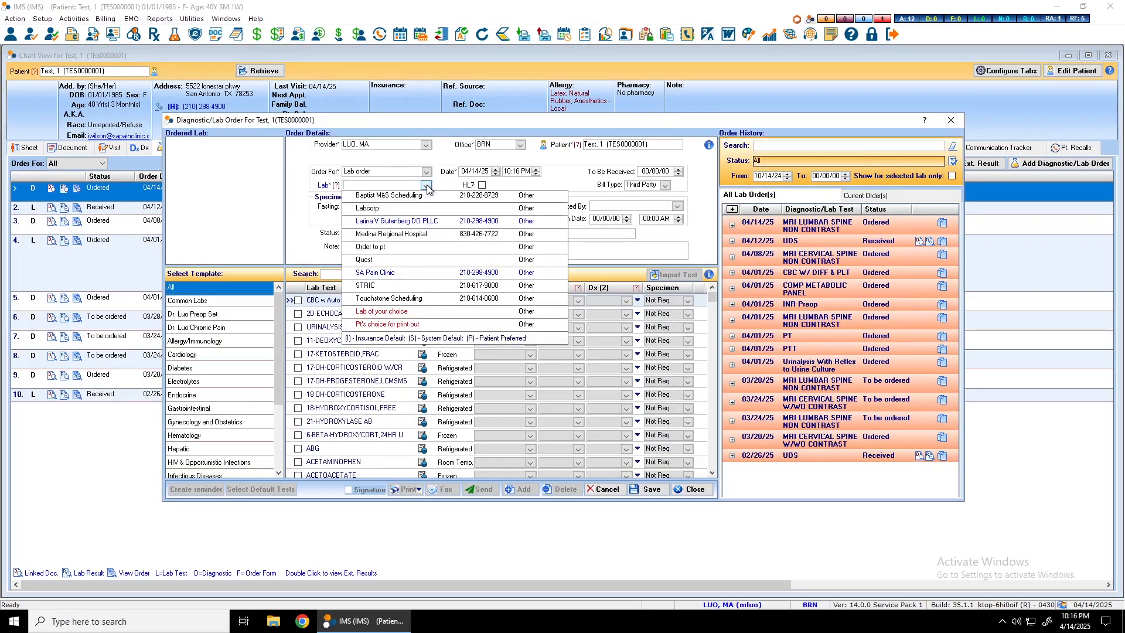
pyautogui.click(382, 210)
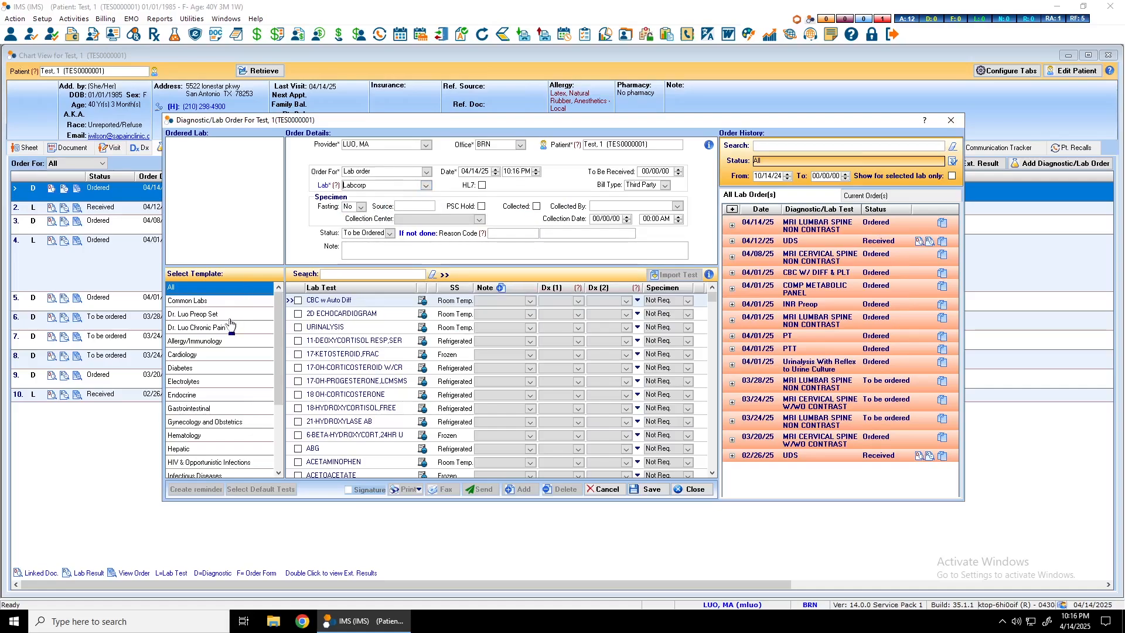
pyautogui.click(426, 186)
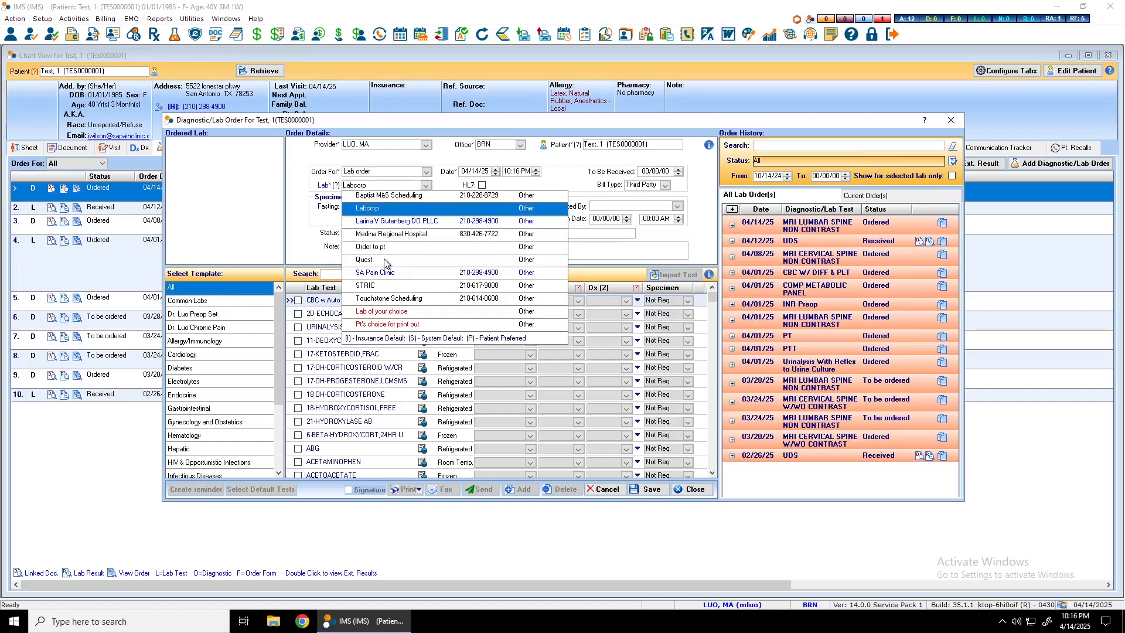
pyautogui.click(364, 259)
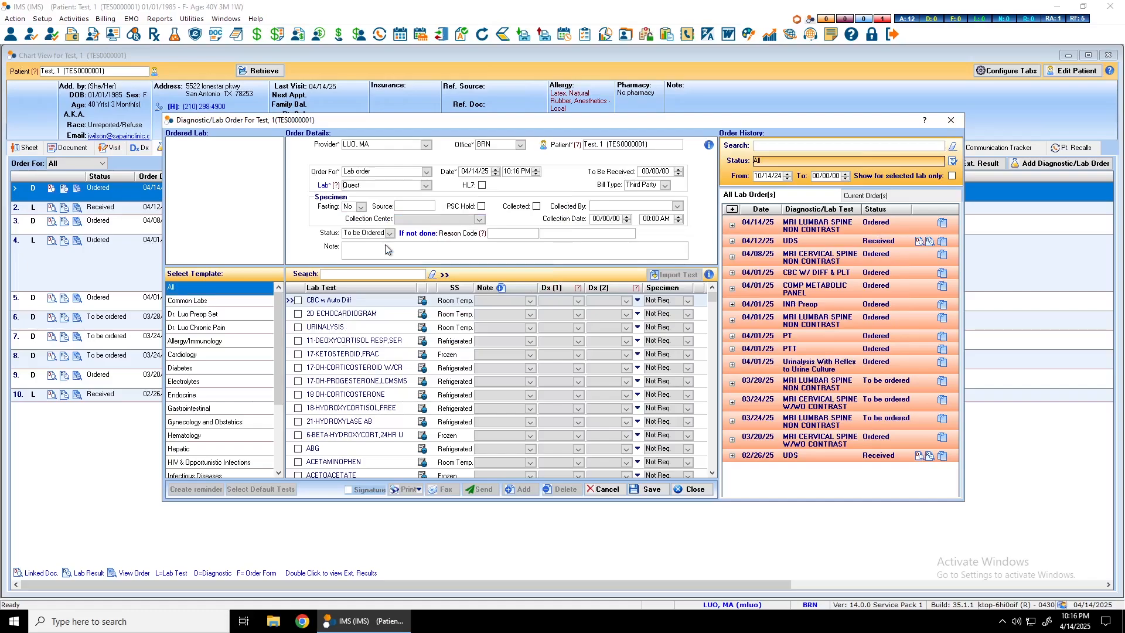
# - Add all default tests from the doctor's Preop Set template to the Quest order and save it
pyautogui.click(190, 315)
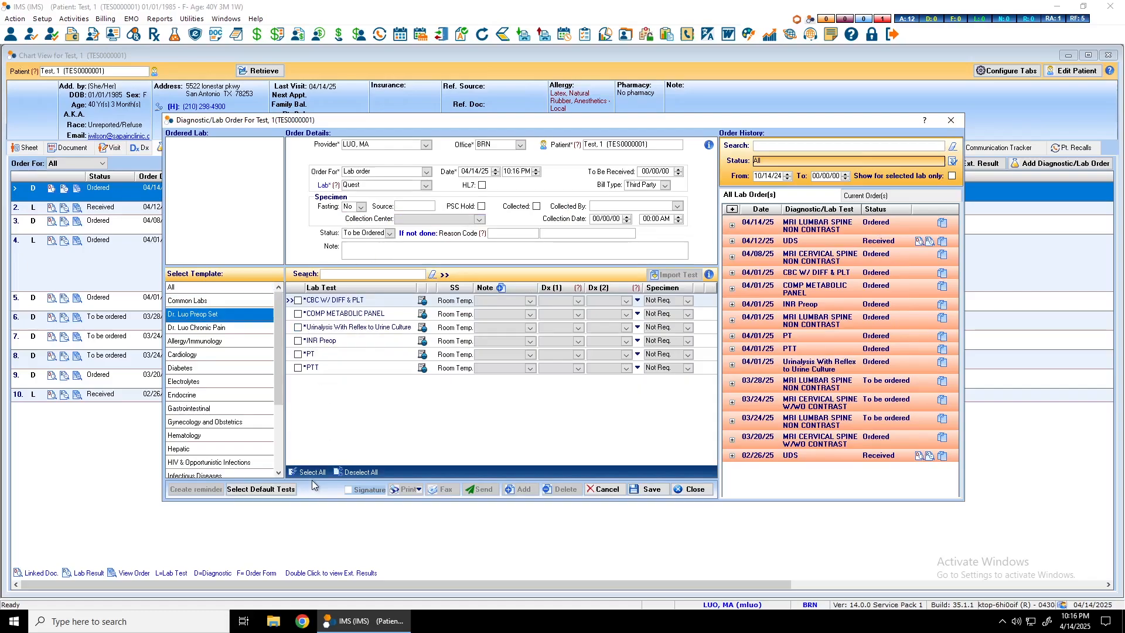
pyautogui.click(267, 493)
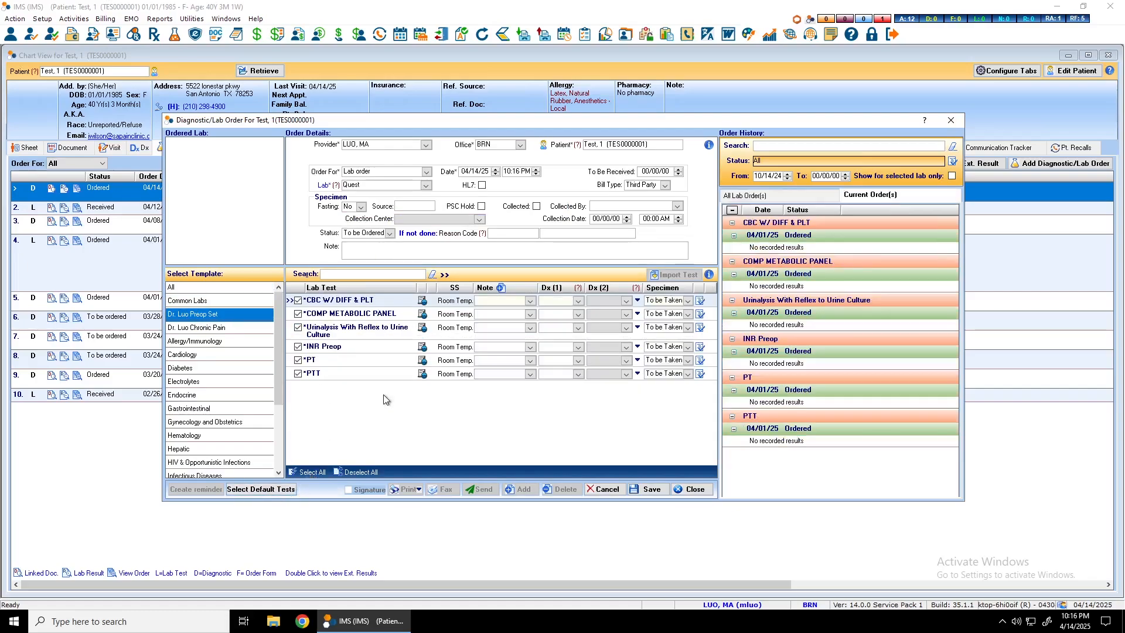
pyautogui.click(652, 490)
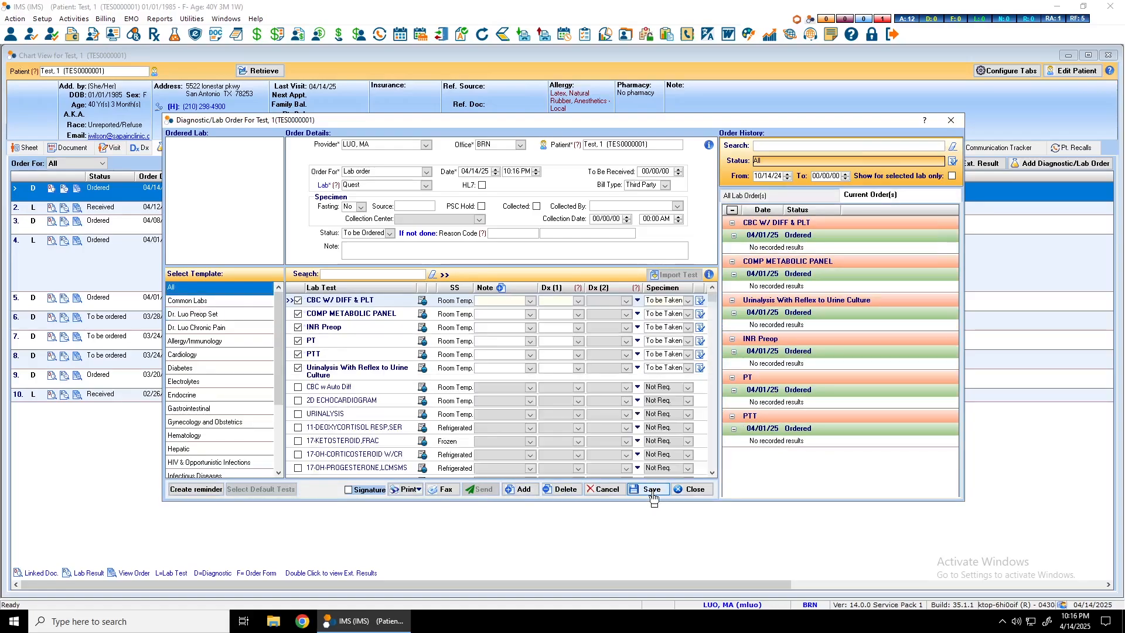
# - Fax the saved Quest lab order with the signature included, acknowledge the notice and close the order form
pyautogui.click(349, 491)
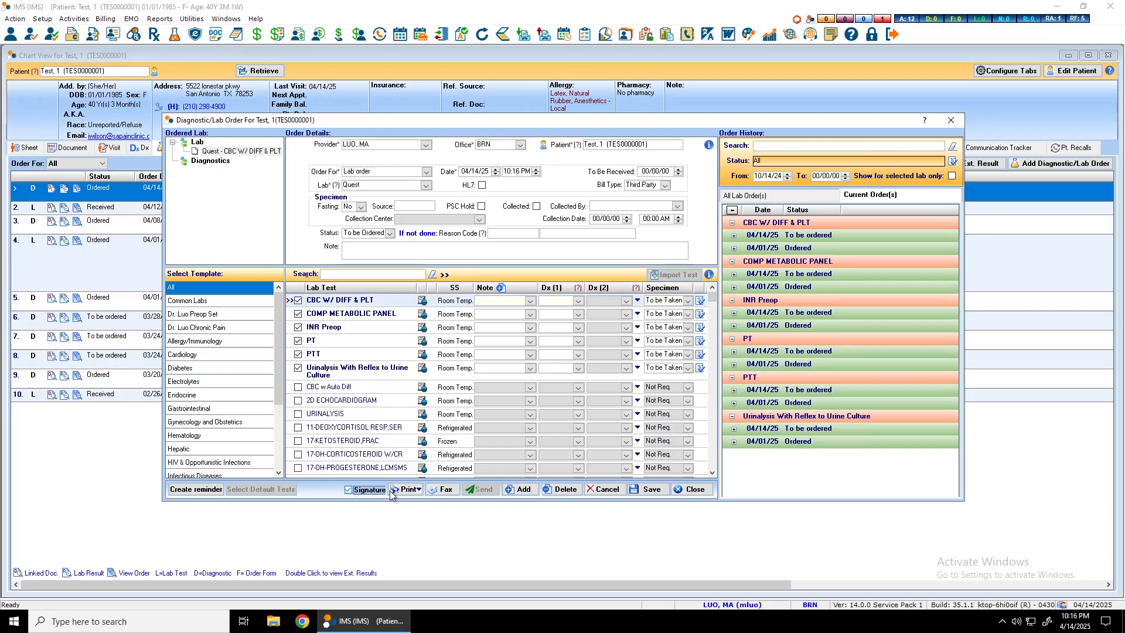
pyautogui.click(444, 496)
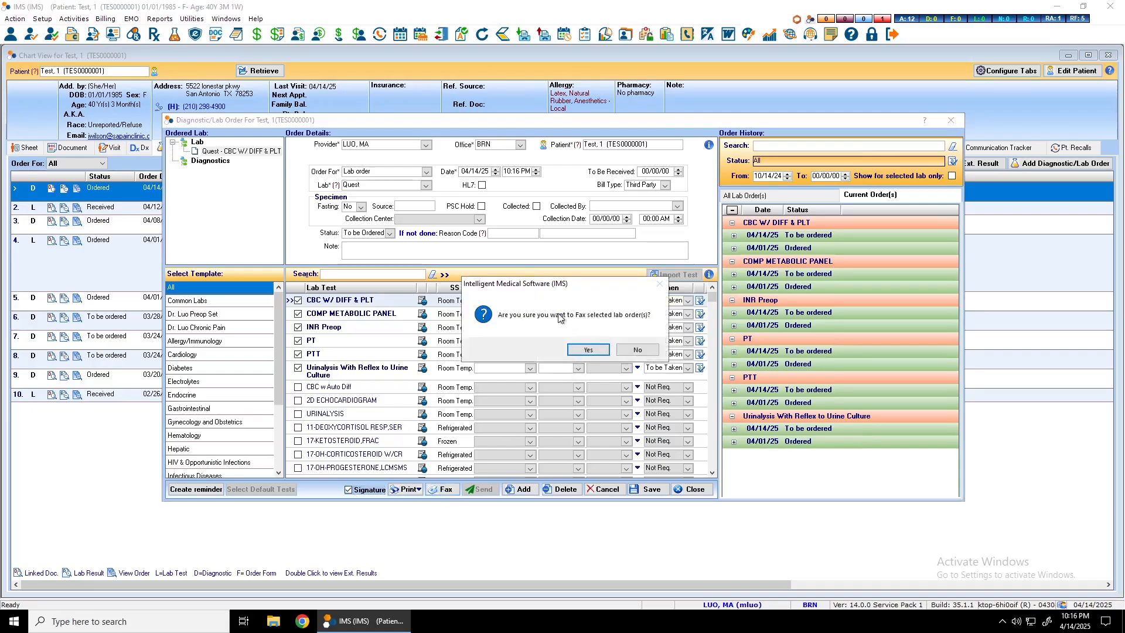
pyautogui.click(599, 352)
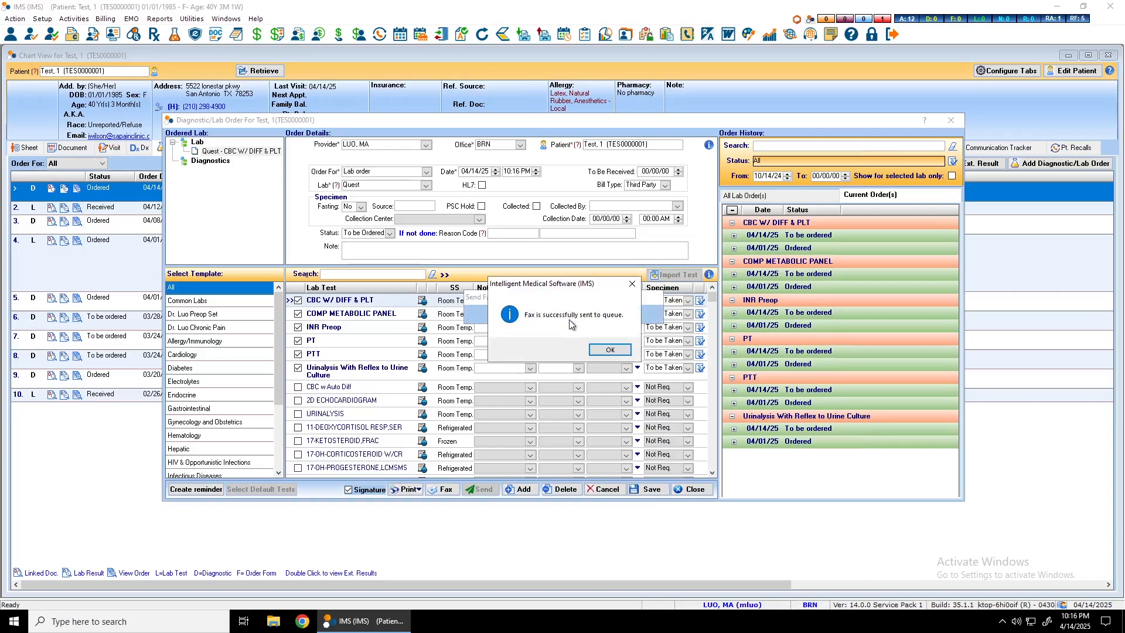
pyautogui.click(611, 351)
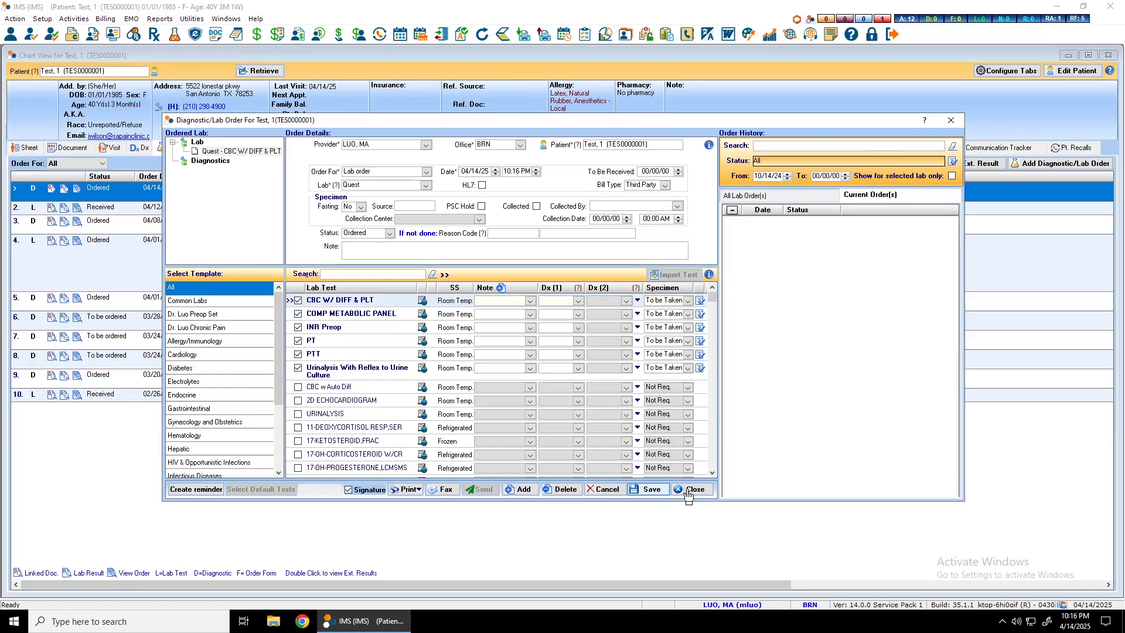
pyautogui.click(688, 491)
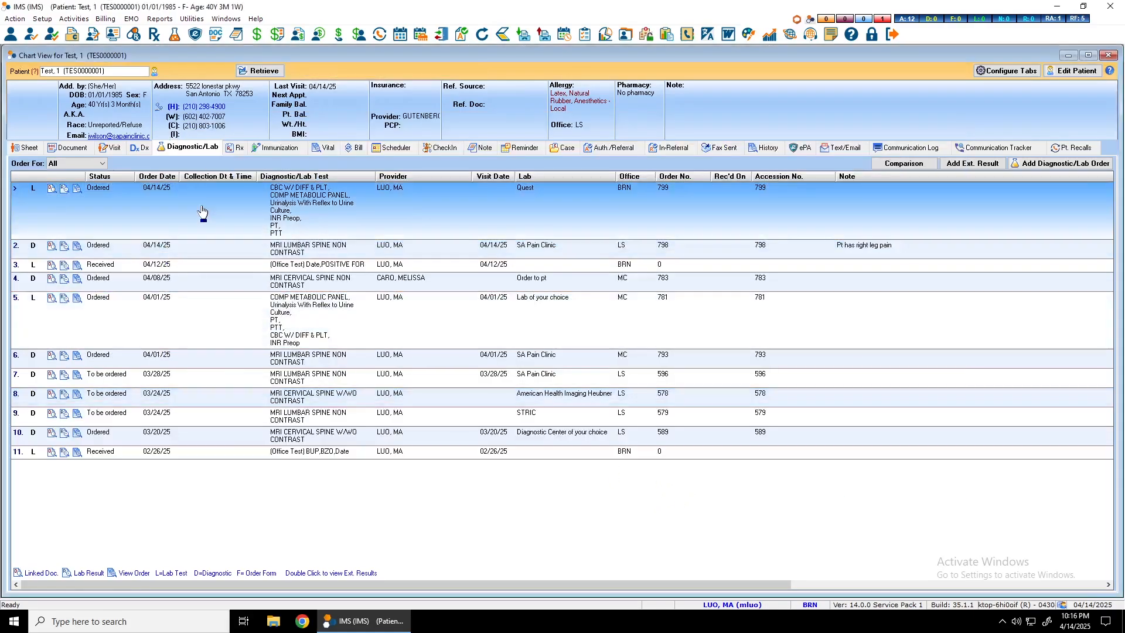
# - Compare the chart's 04/14/25 orders with the visit note's Diagnostic/Lab Orders section and close the note
pyautogui.click(169, 246)
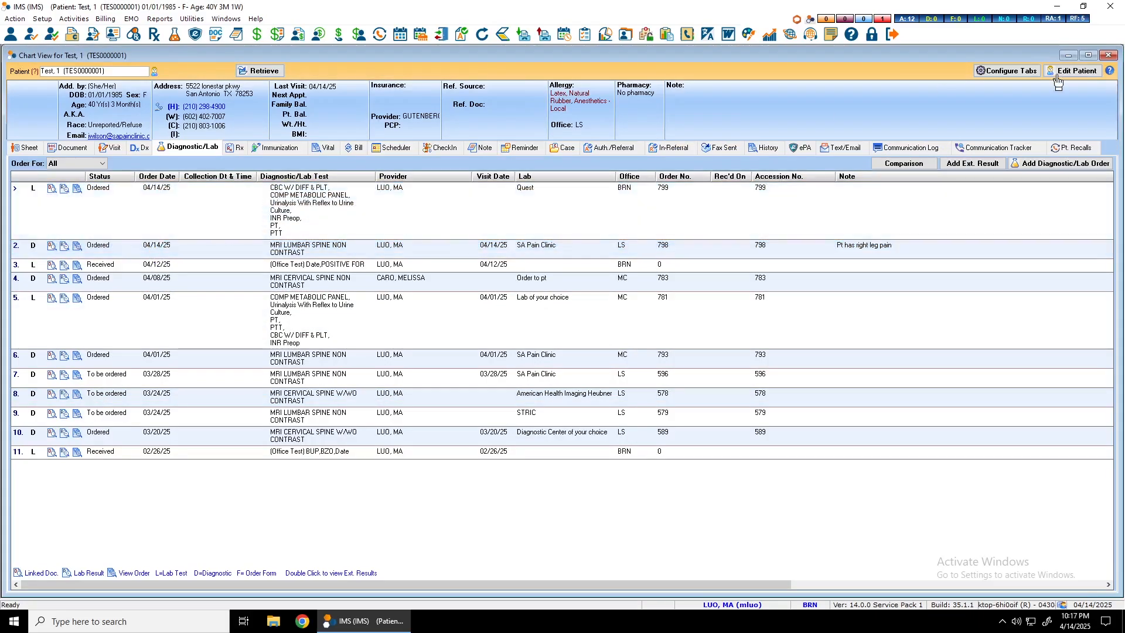
pyautogui.click(1109, 56)
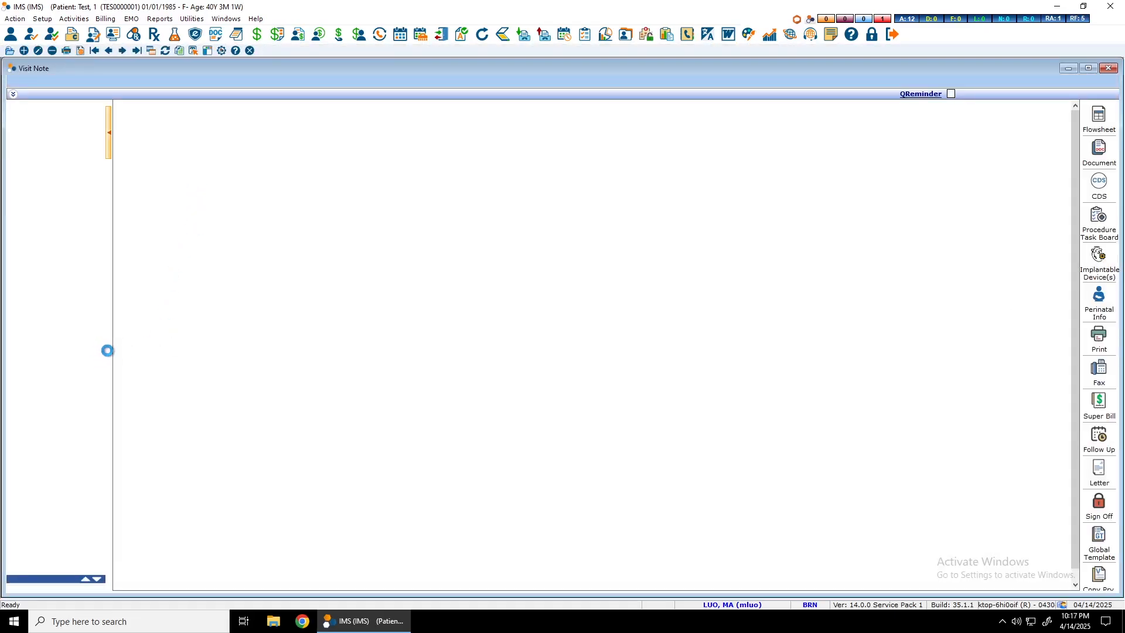
pyautogui.moveTo(207, 469); pyautogui.dragTo(112, 449)
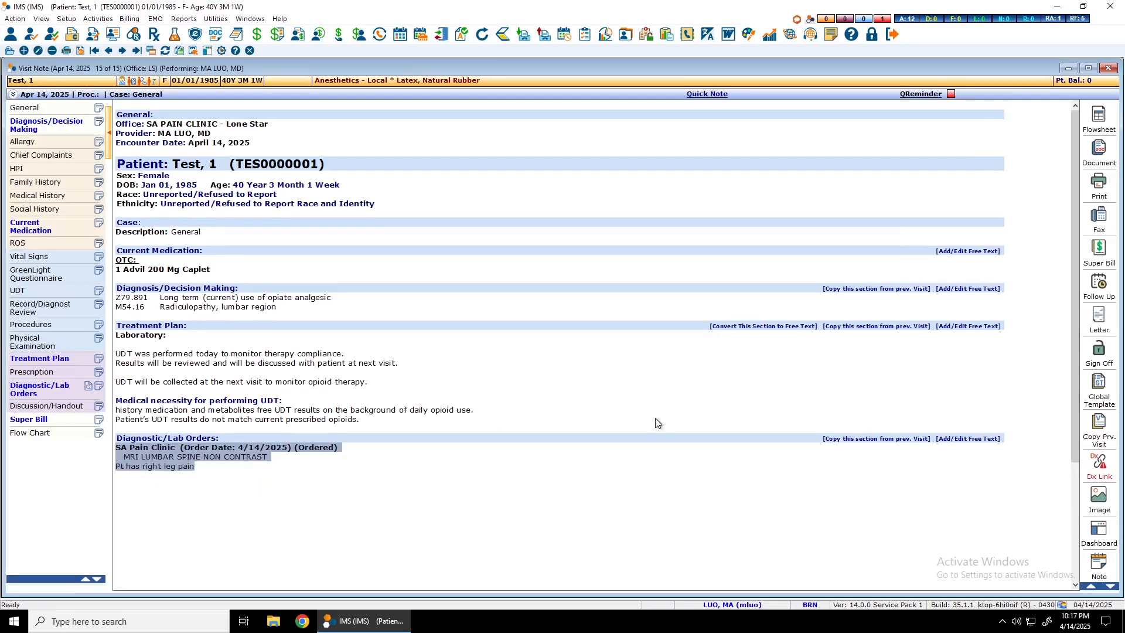
pyautogui.moveTo(202, 470); pyautogui.dragTo(115, 457)
pyautogui.click(364, 507)
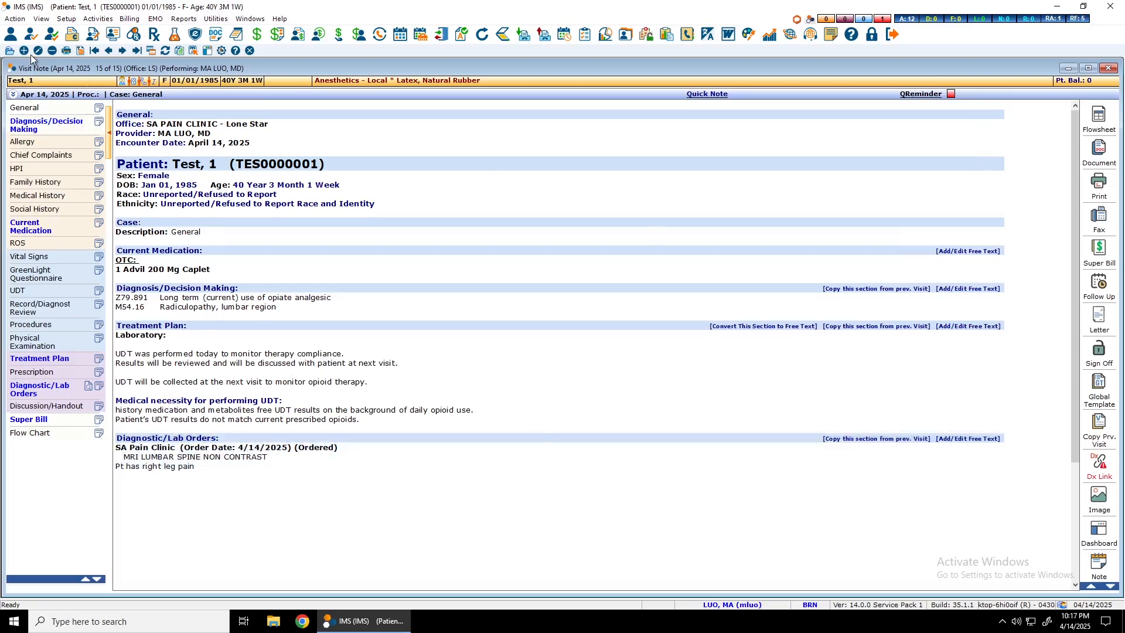
pyautogui.click(1111, 70)
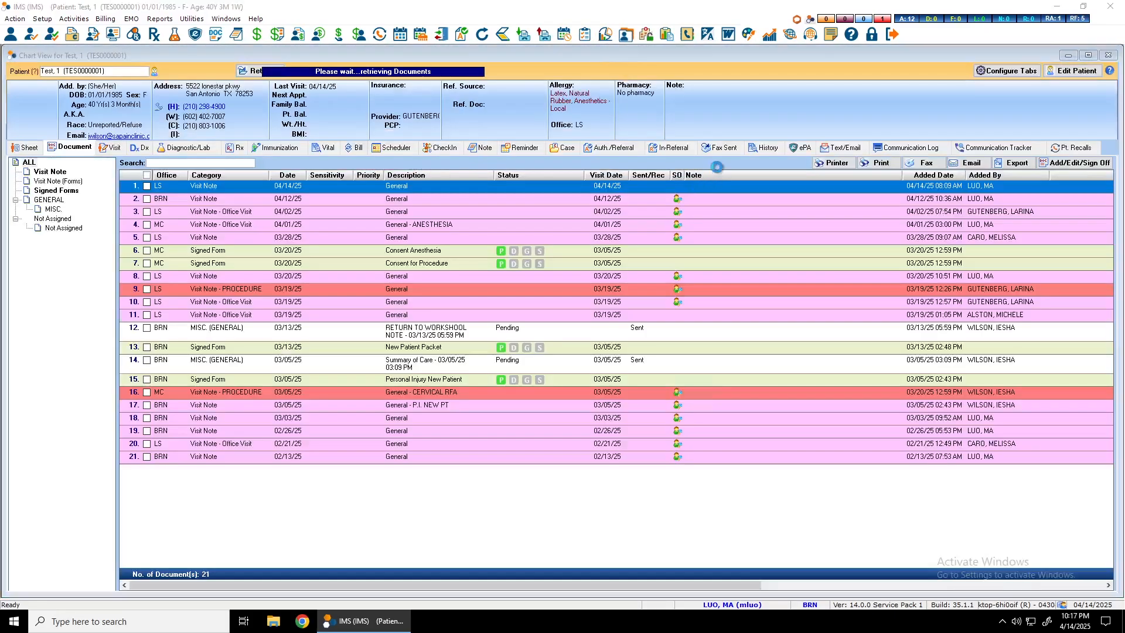
# - View the lab order faxed to SA Pain Clinic on 04/14/25 from the chart's sent faxes, through to its signature text
pyautogui.click(726, 148)
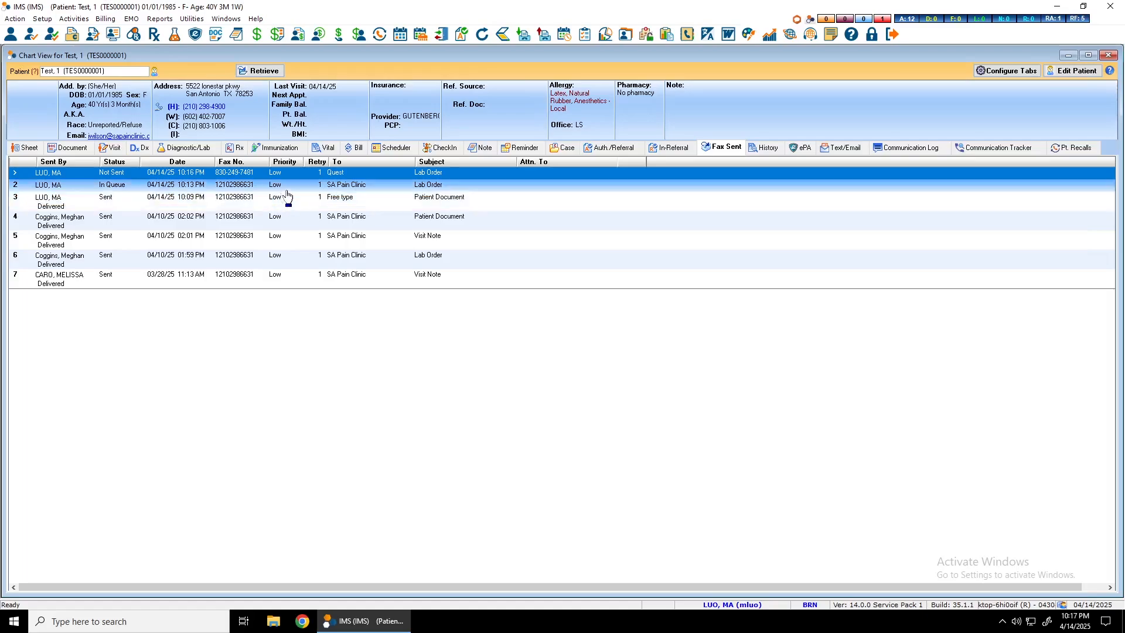
pyautogui.doubleClick(246, 187)
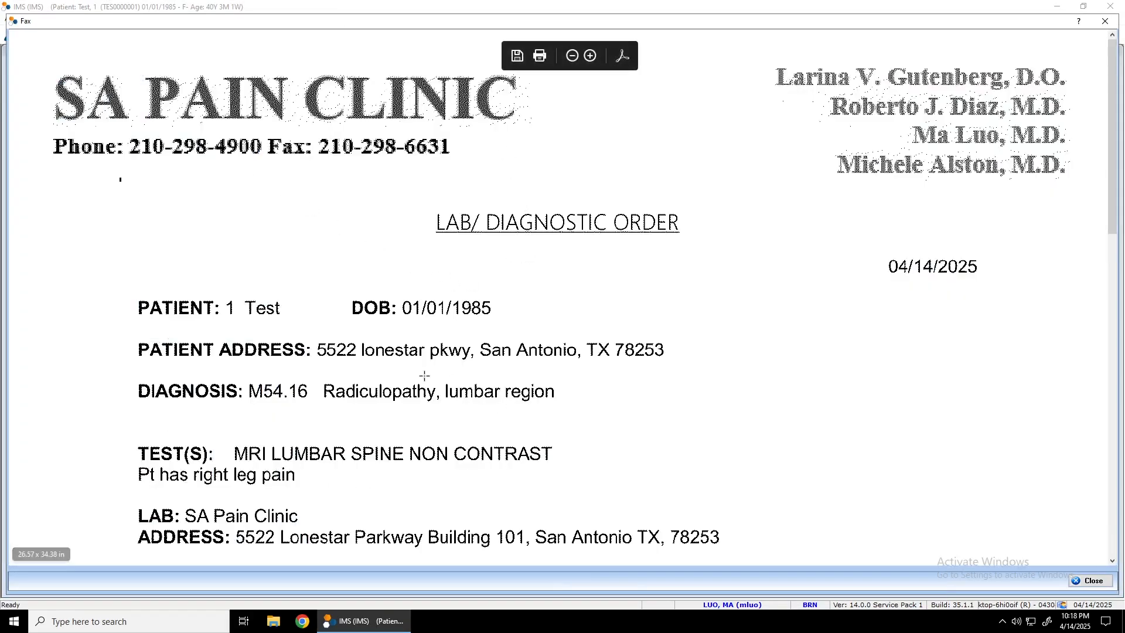
pyautogui.scroll(-5, 425, 375)
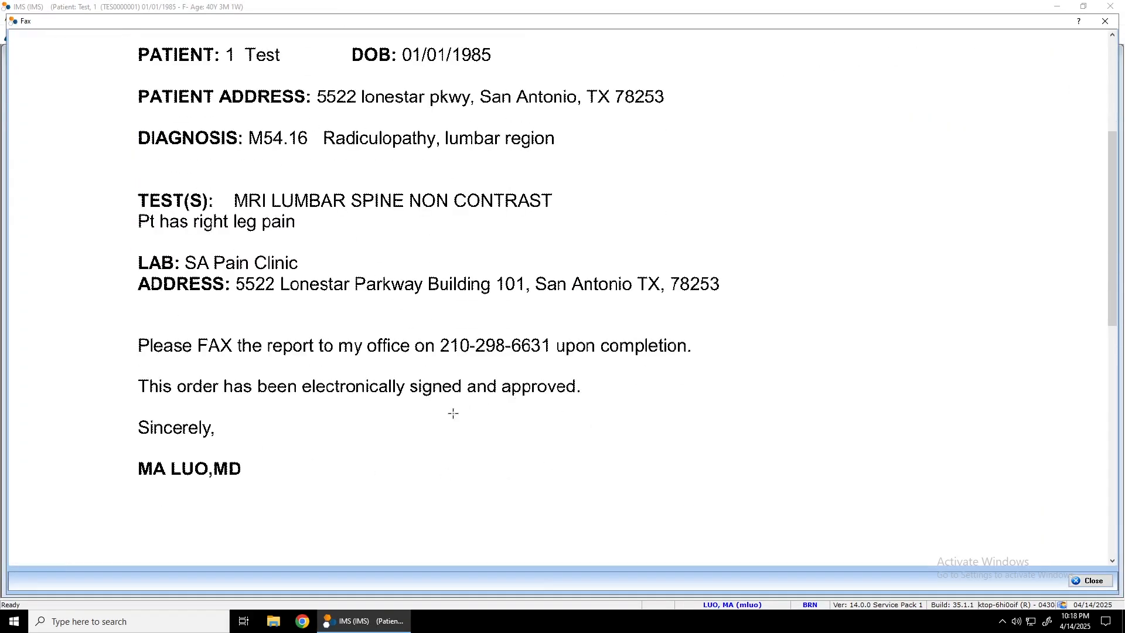
# - Check the end and header of the faxed MRI lumbar spine order, and close the fax
pyautogui.scroll(-1, 451, 413)
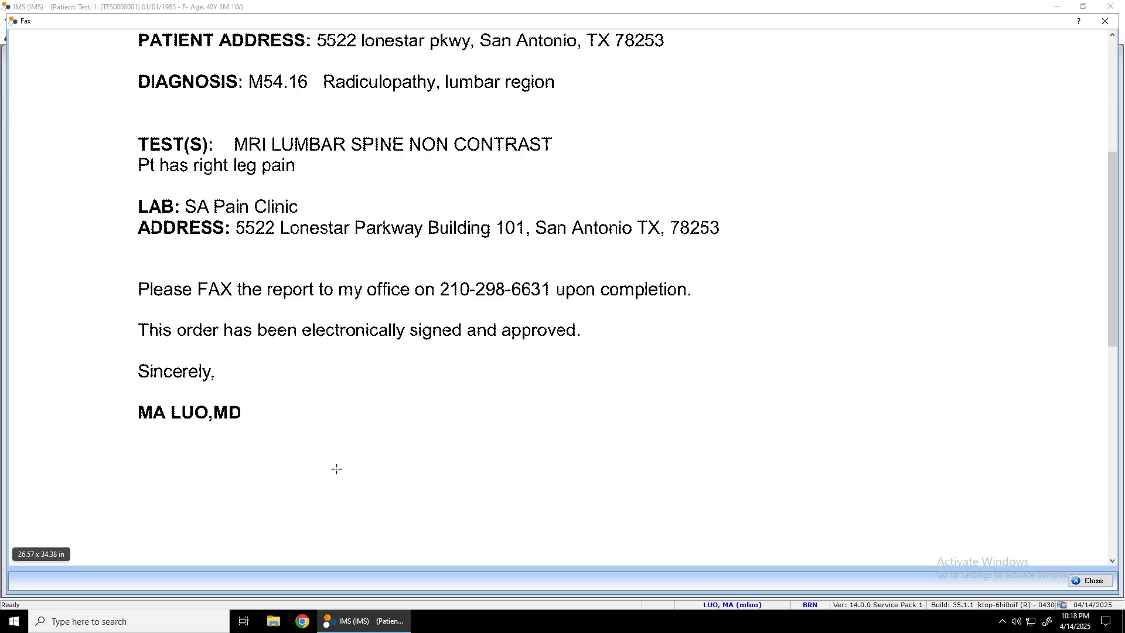
pyautogui.scroll(5, 334, 467)
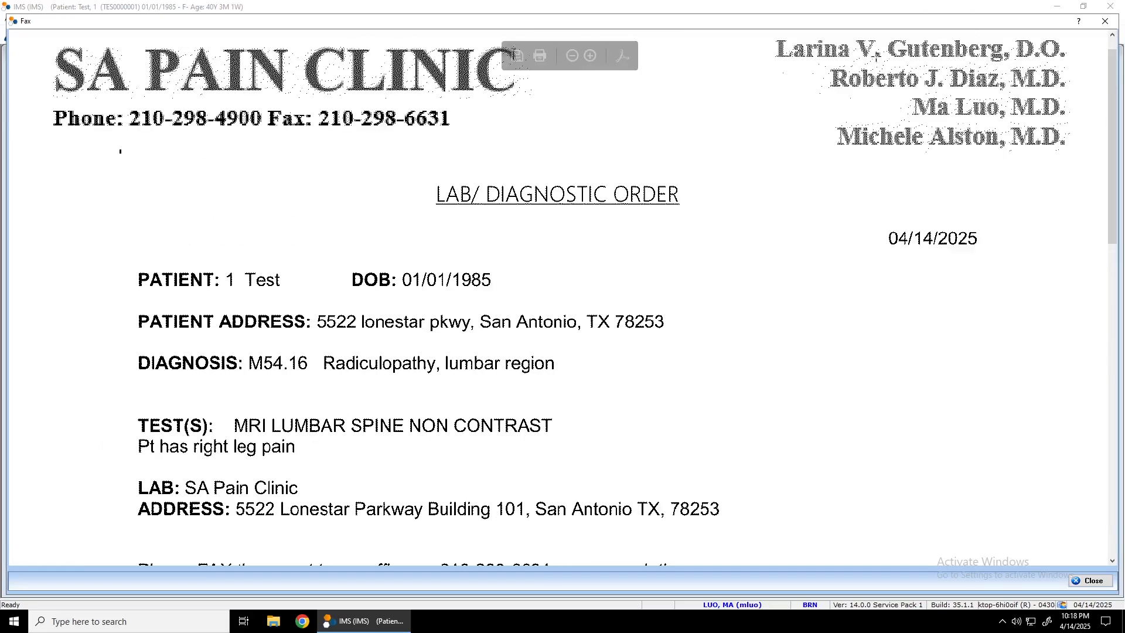
pyautogui.click(1106, 22)
# - Review the tests and signature on the lab order faxed to Quest on 04/14/25 at 10:16 PM, and close it
pyautogui.click(203, 175)
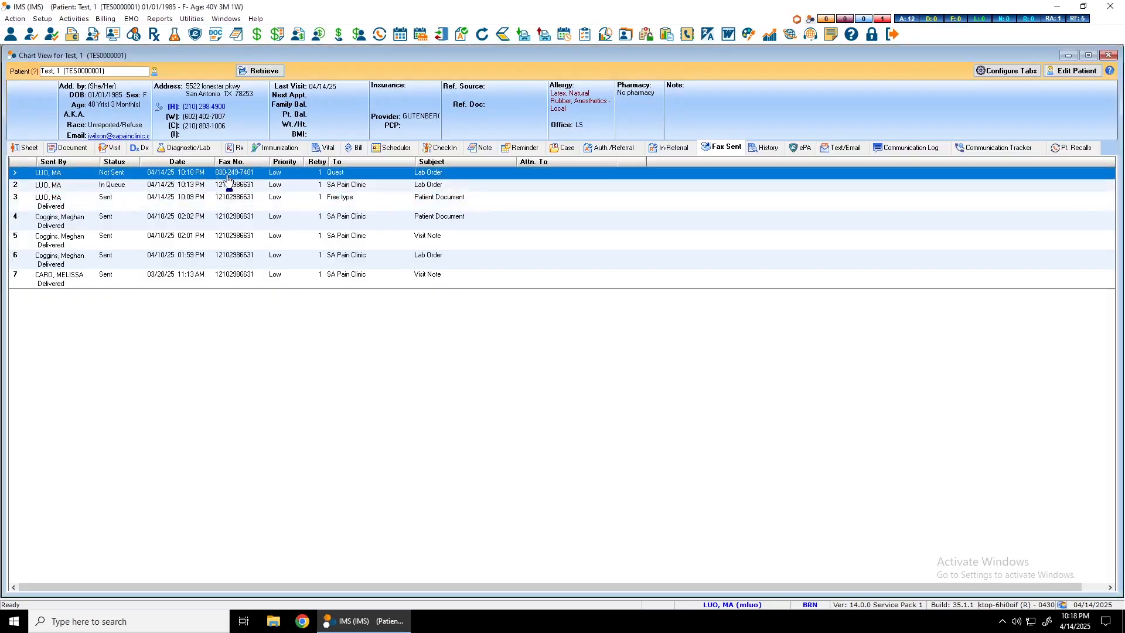
pyautogui.doubleClick(228, 177)
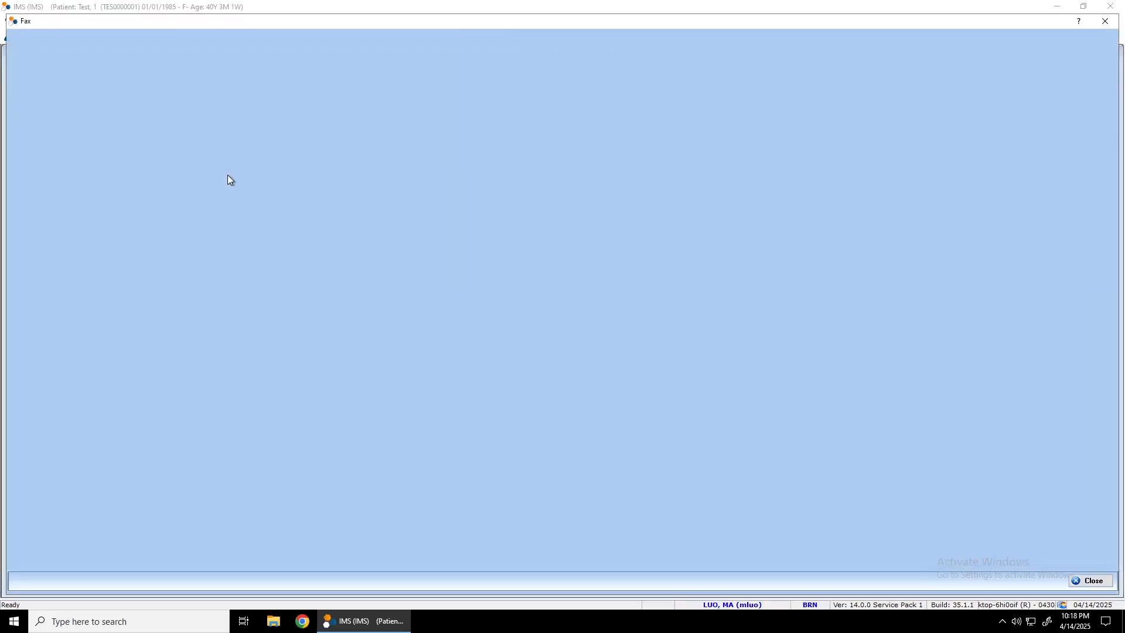
pyautogui.scroll(-4, 295, 391)
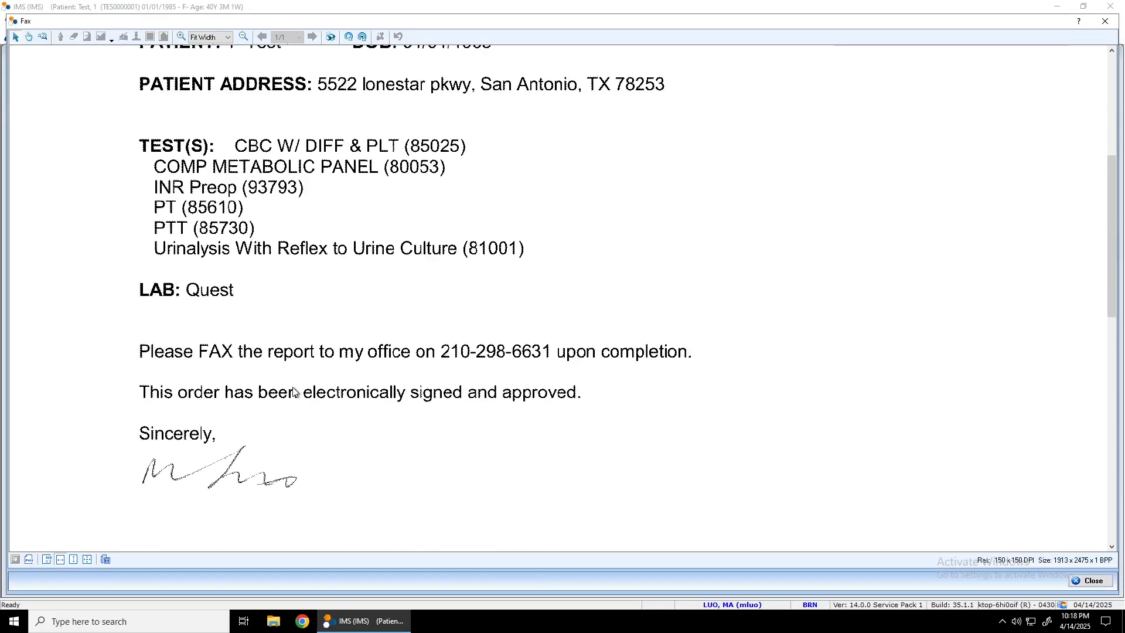
pyautogui.scroll(3, 296, 392)
pyautogui.scroll(-3, 420, 275)
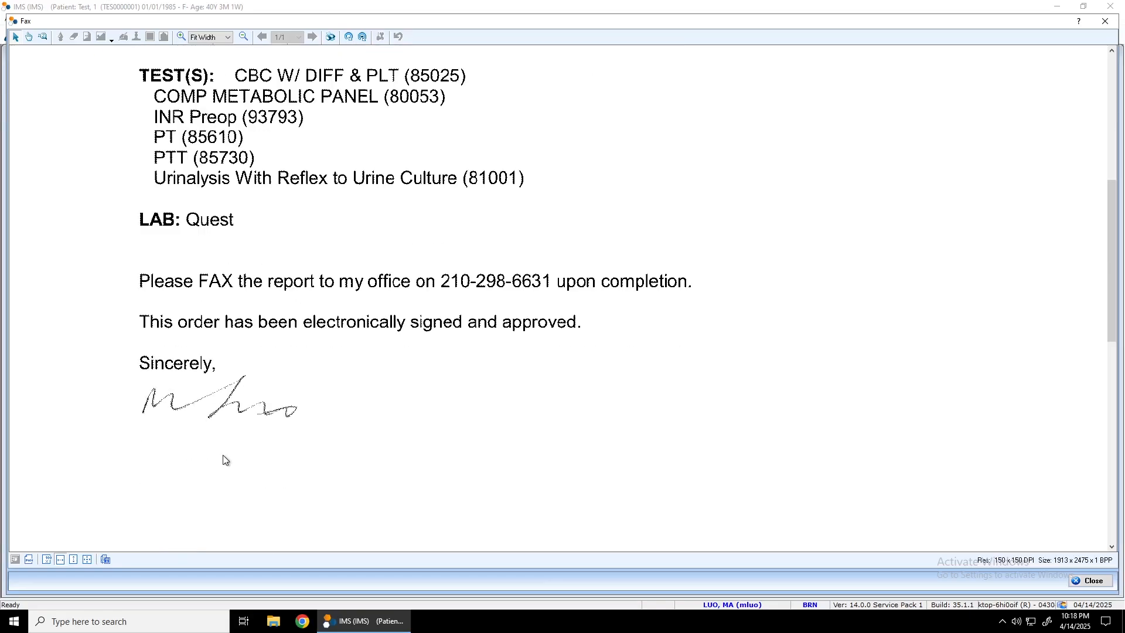
pyautogui.scroll(-2, 221, 427)
pyautogui.scroll(4, 175, 333)
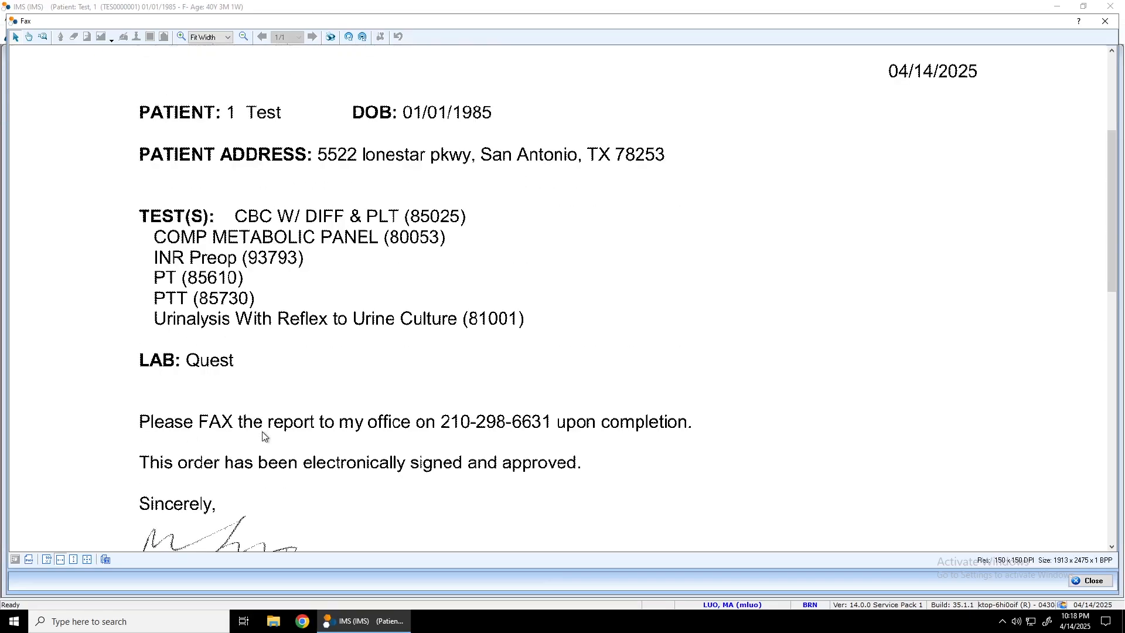
pyautogui.click(1106, 21)
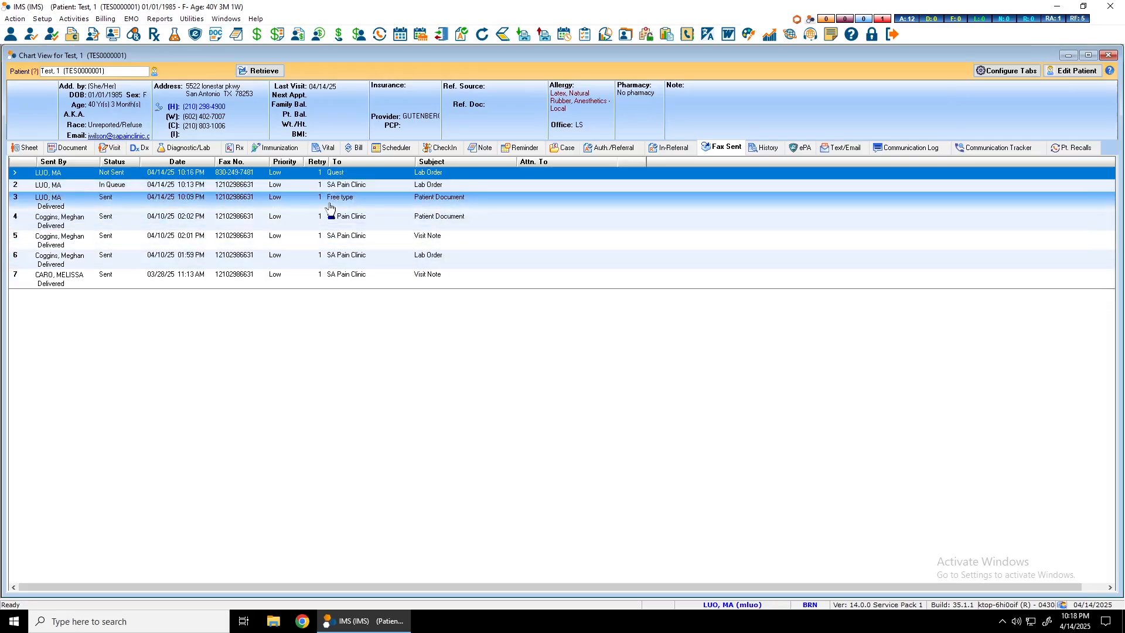
# - View the Patient Document fax sent on 04/14/25 at 10:09 PM to the Free type recipient, and close it
pyautogui.doubleClick(202, 203)
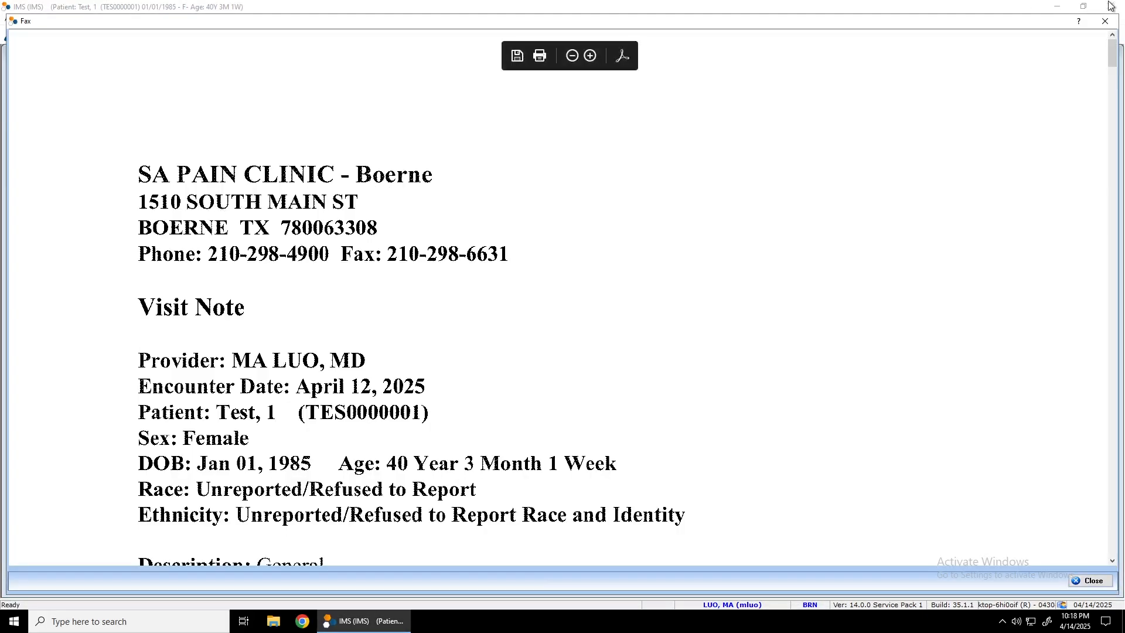
pyautogui.click(1106, 22)
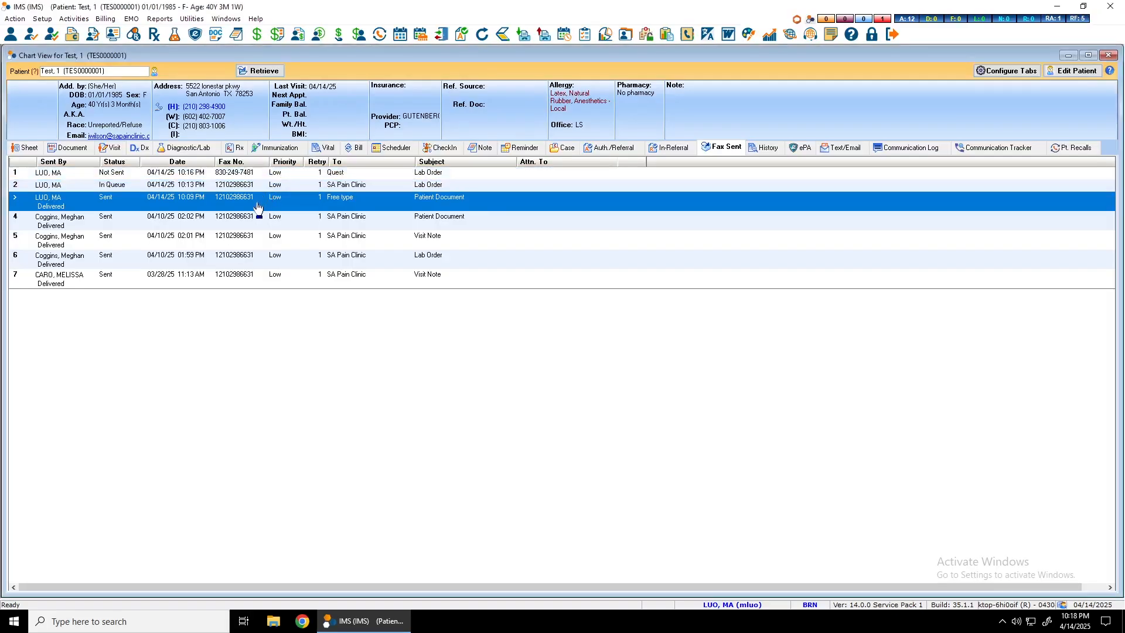